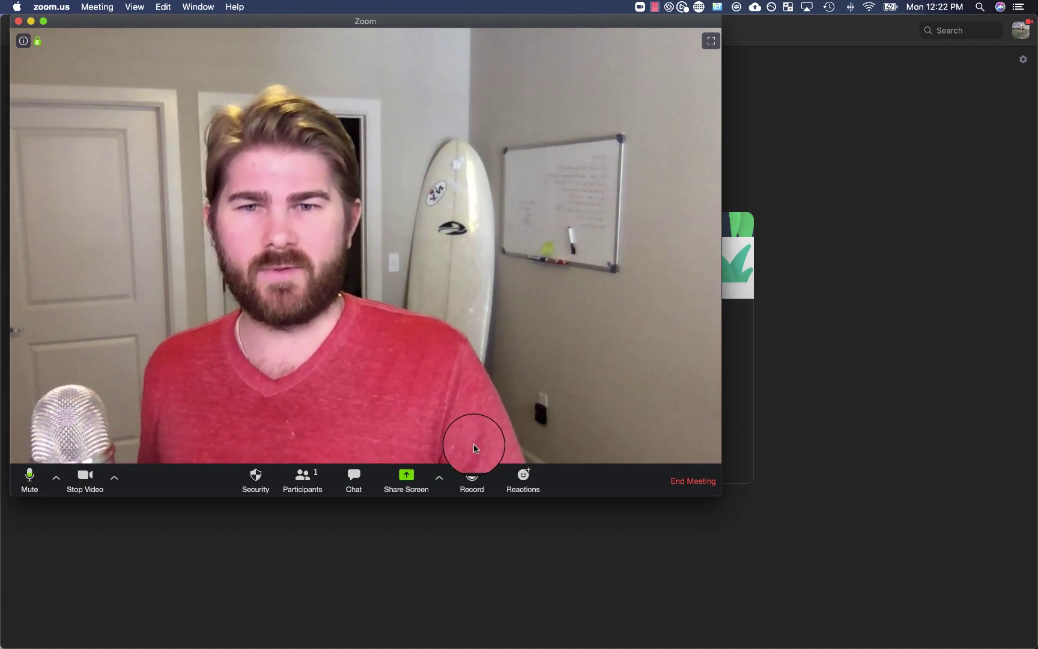
- Open the Zoom preferences and display the Virtual Background settings beside the meeting video
drag(132, 23, 126, 24)
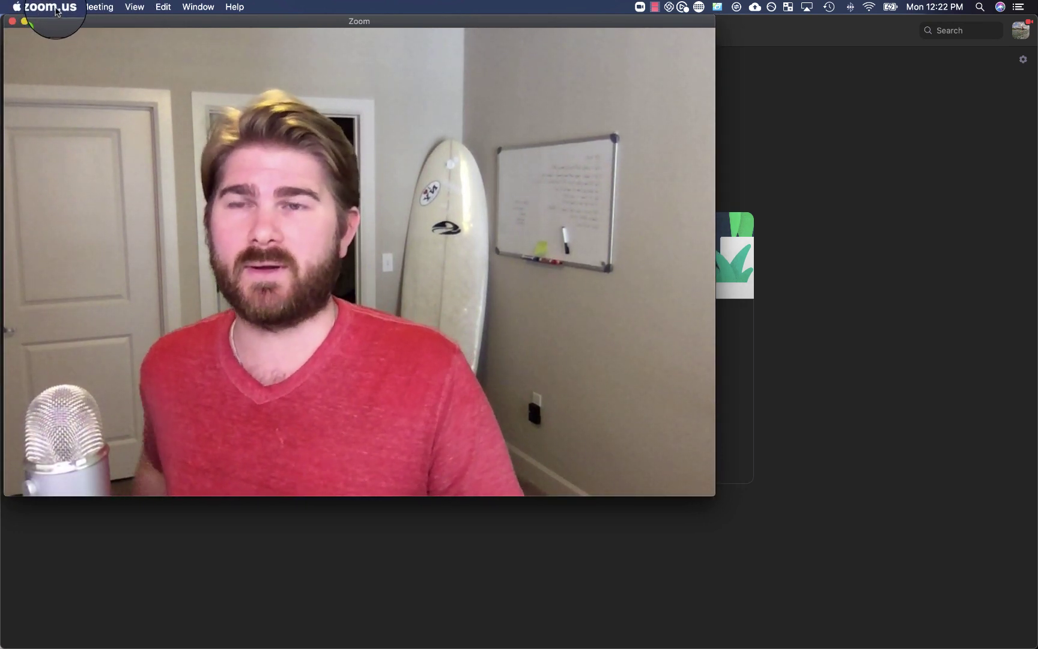
click(53, 8)
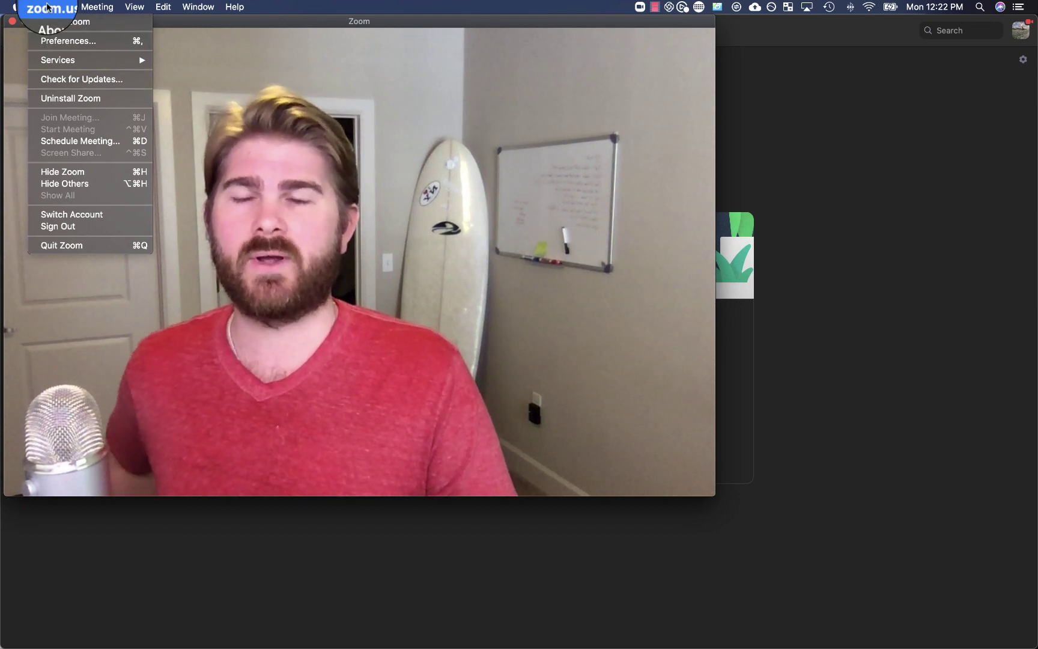
click(79, 43)
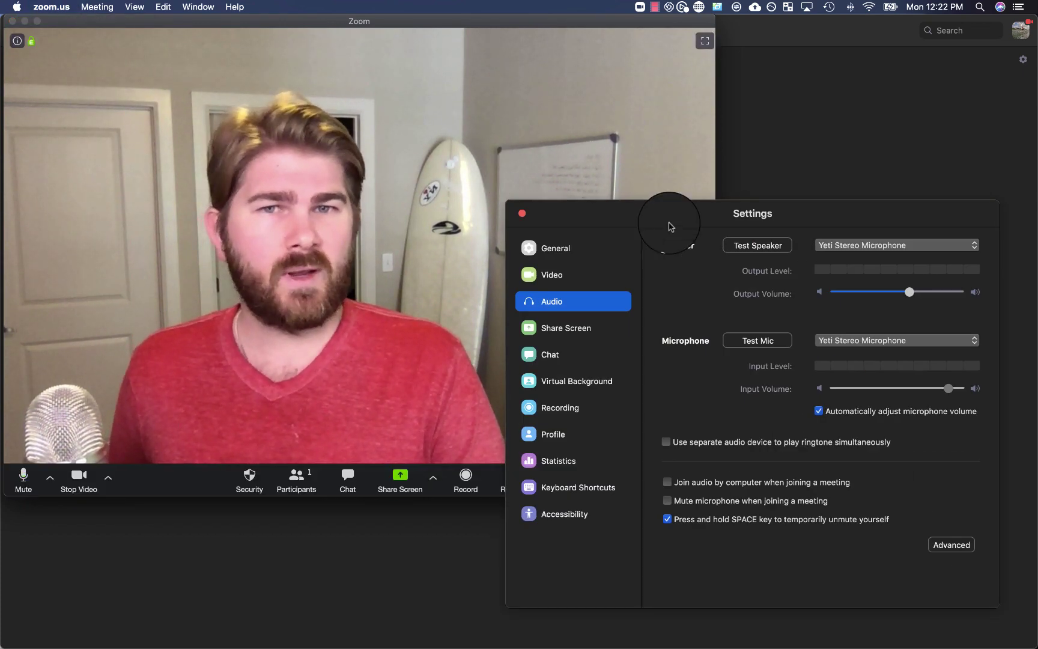
drag(671, 227, 692, 75)
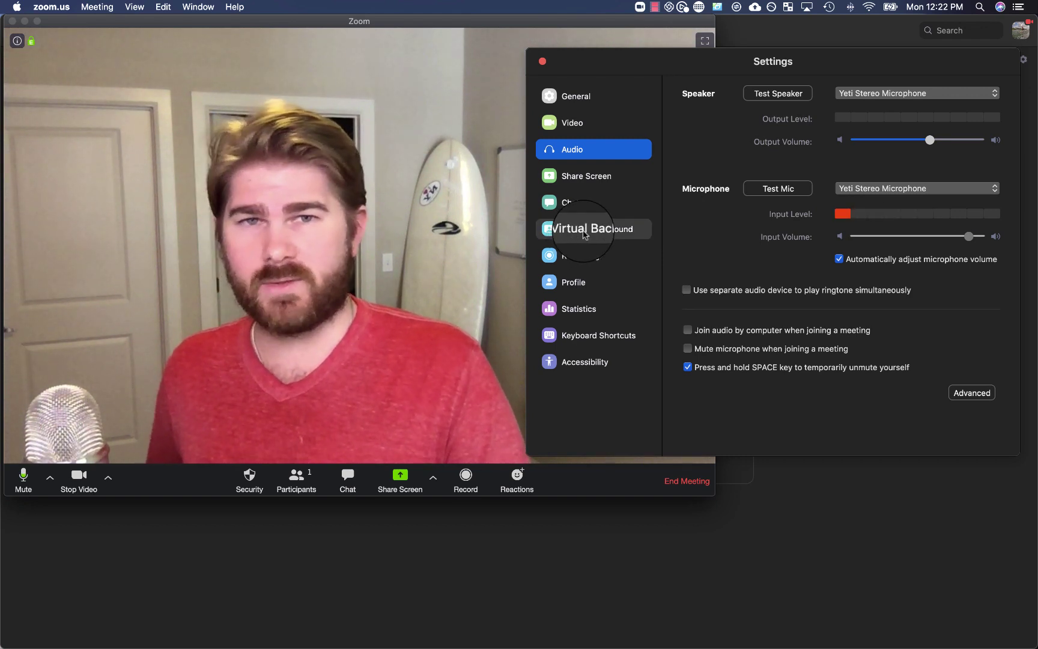
click(584, 234)
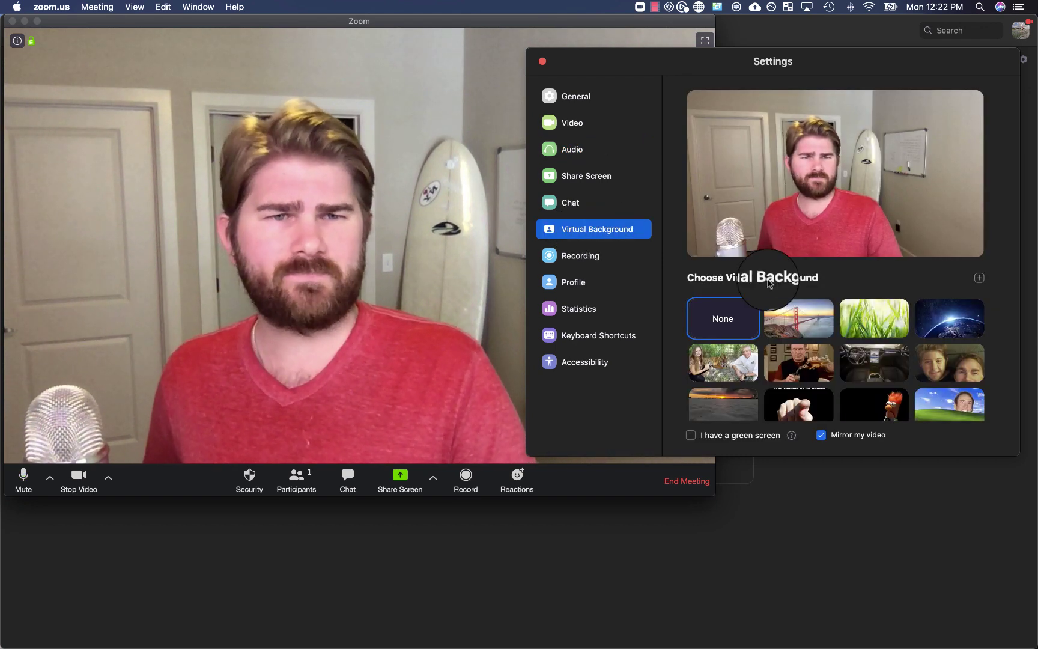
- Try the Golden Gate Bridge and green grass virtual backgrounds, and apply the Earth-from-space one
click(721, 318)
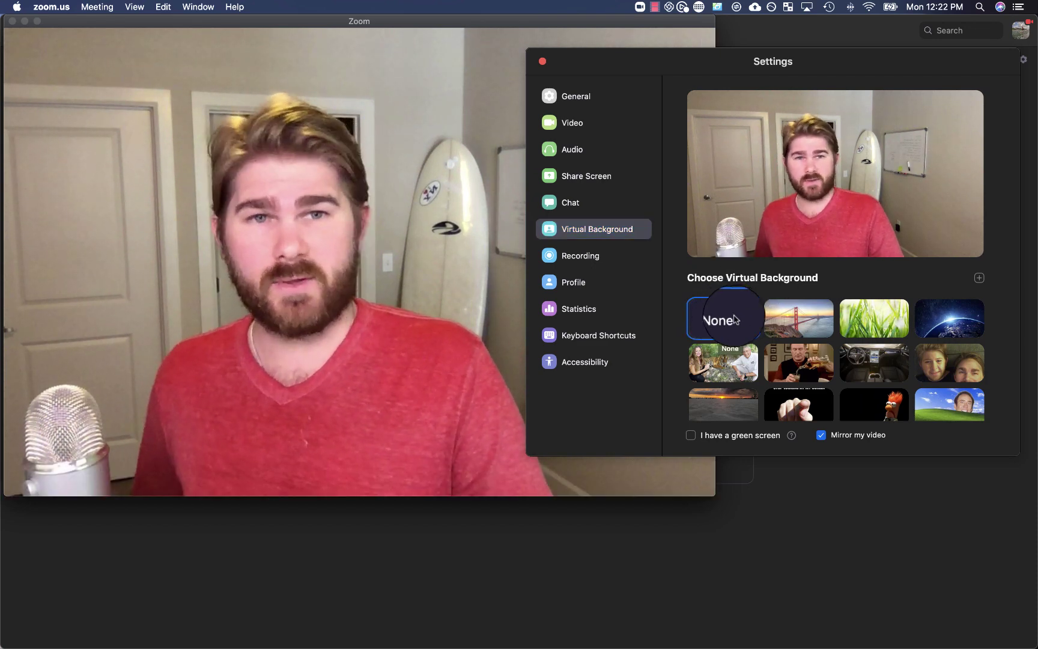
click(797, 325)
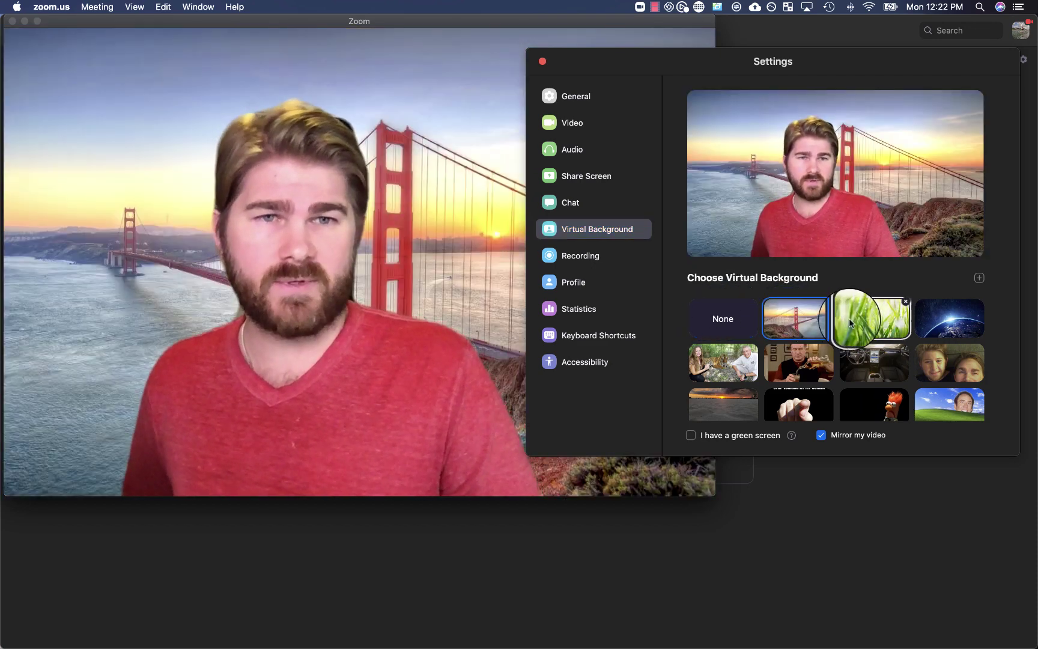
click(853, 323)
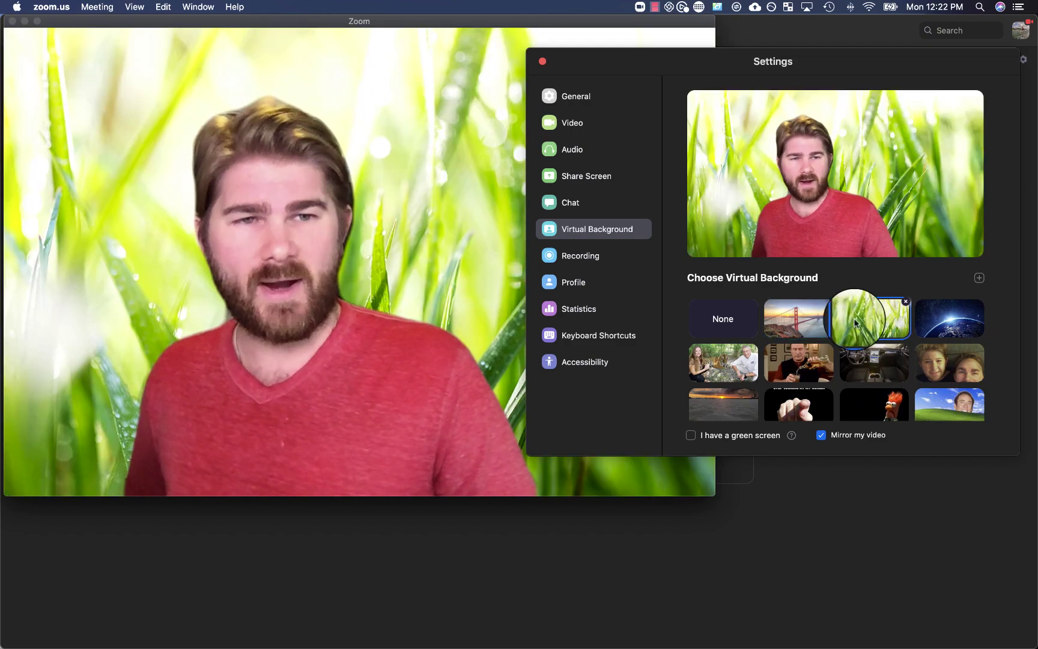
click(951, 327)
drag(835, 60, 433, 250)
key(super+w)
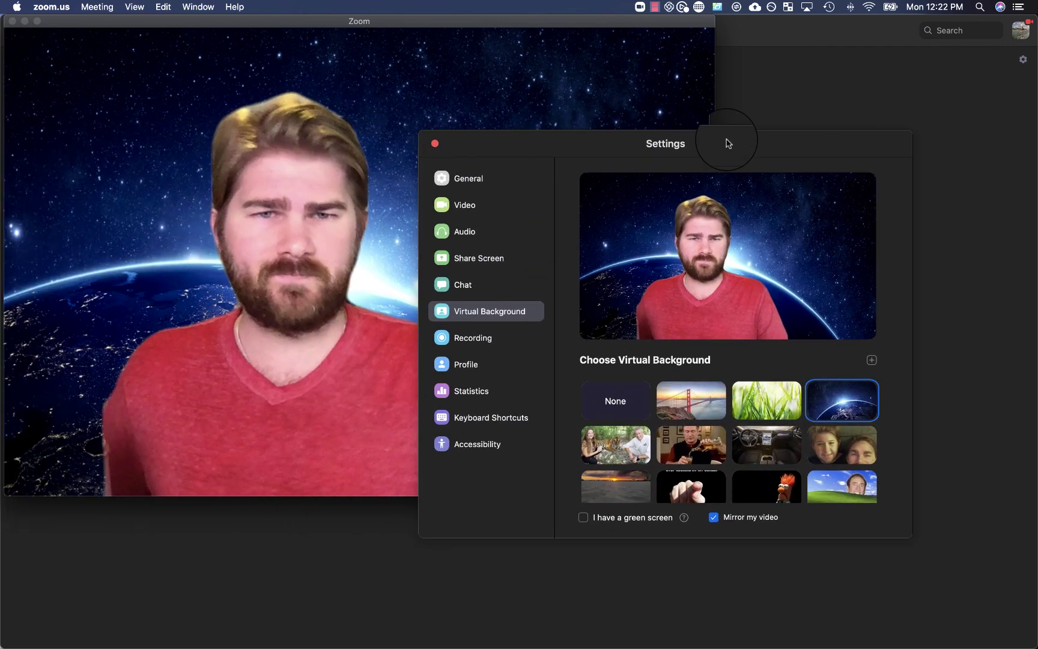
drag(725, 141, 771, 116)
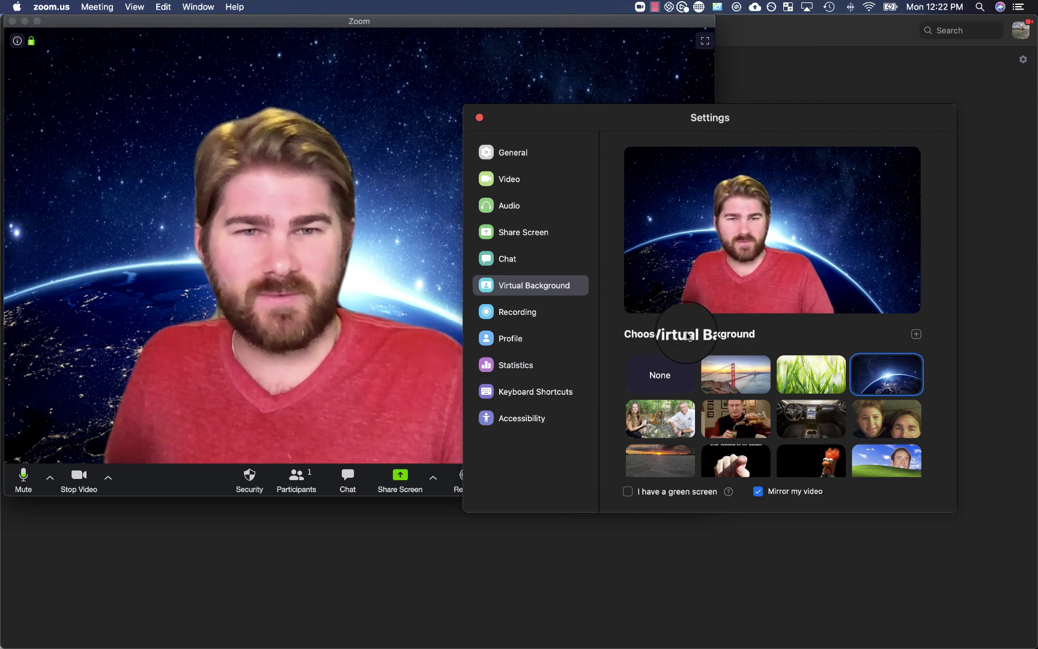
click(912, 338)
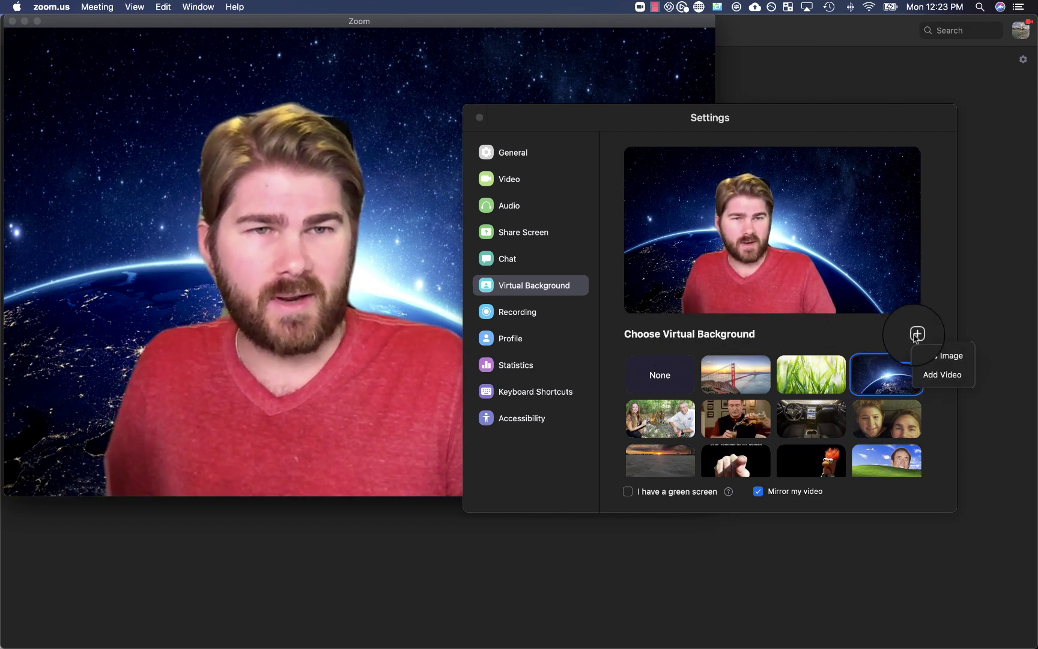
click(942, 356)
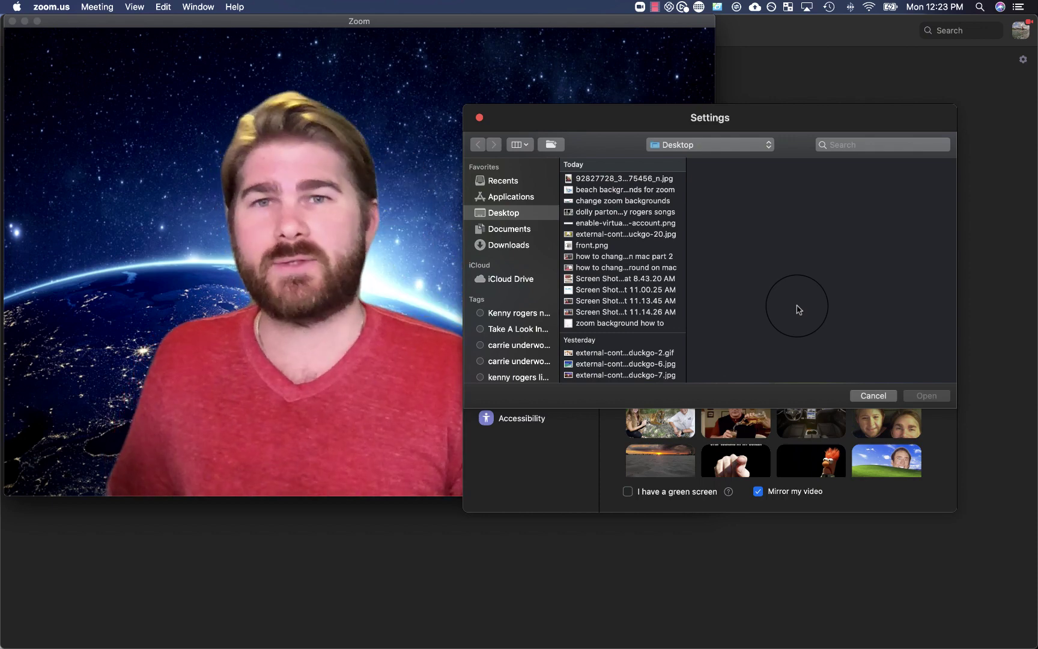
mouse_move(83, 118)
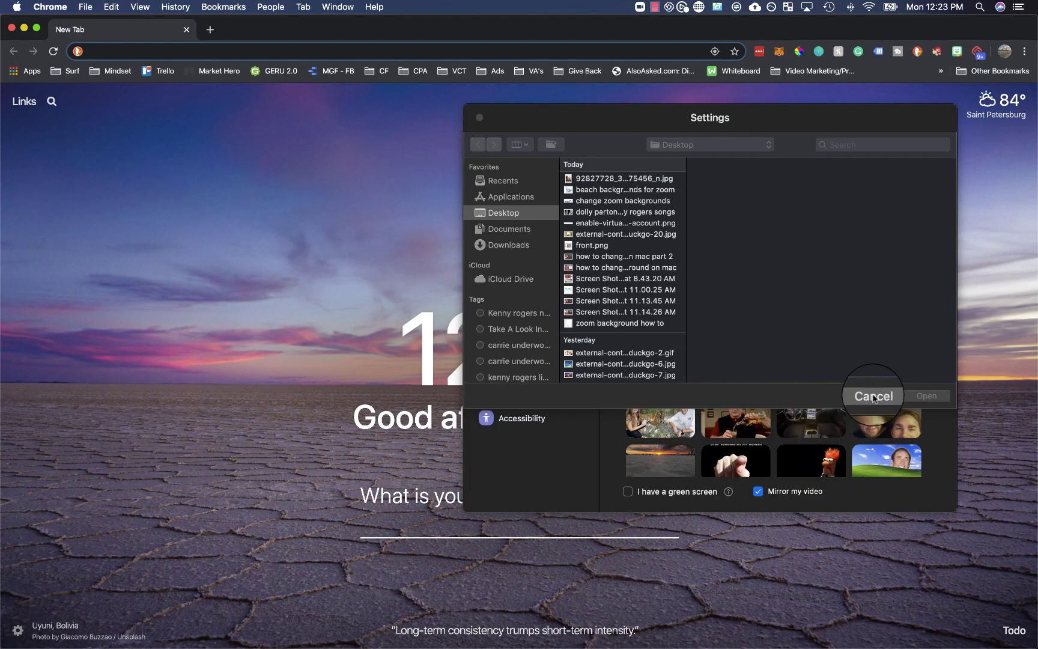
click(874, 396)
click(480, 117)
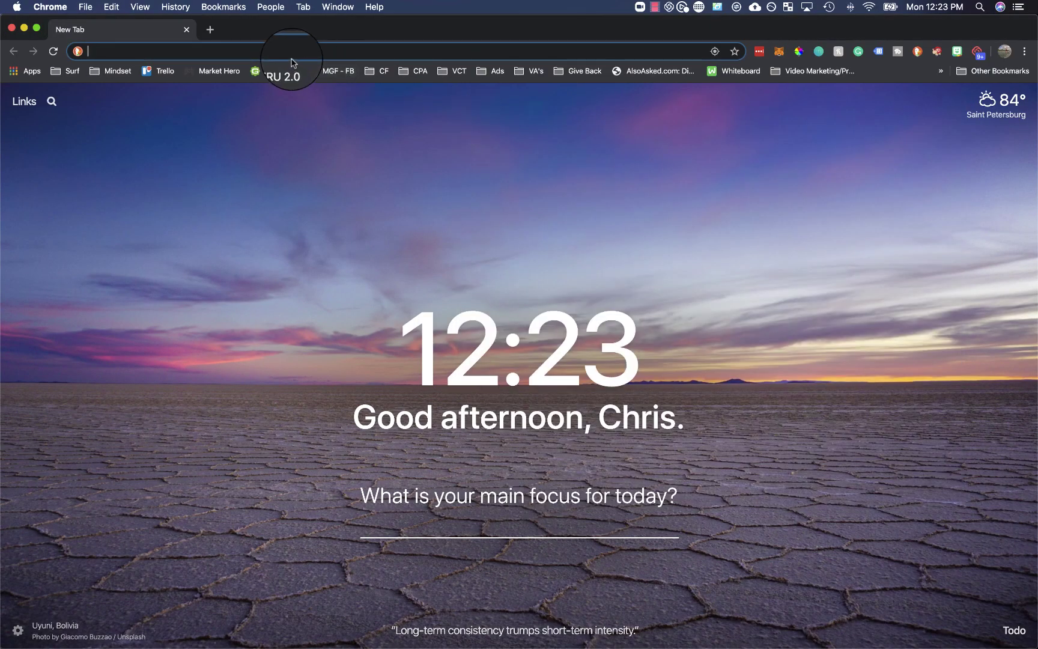
- In Chrome, go to google.com and search for images of "beach backgrounds"
text(google.co)
key(BackSpace)
text(m)
key(Return)
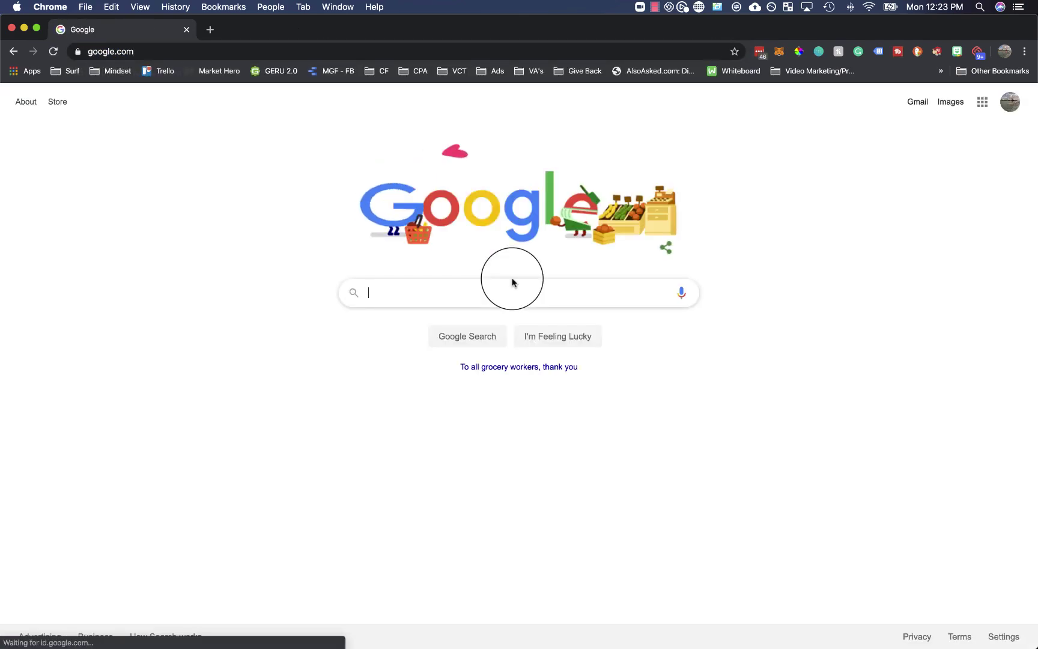
text(beach backgrounds)
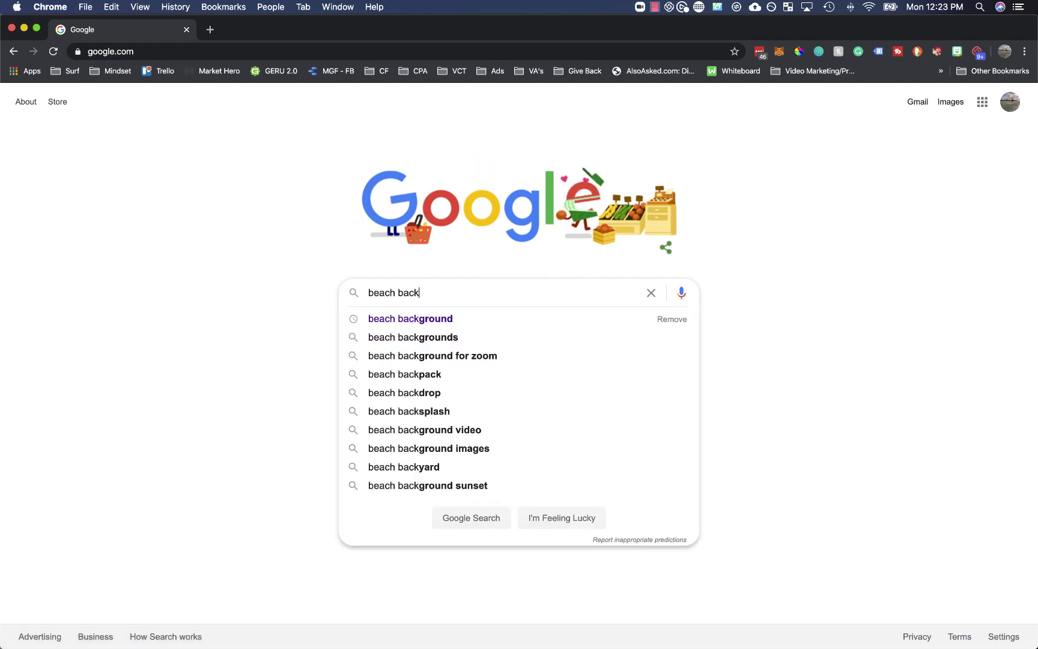
key(Return)
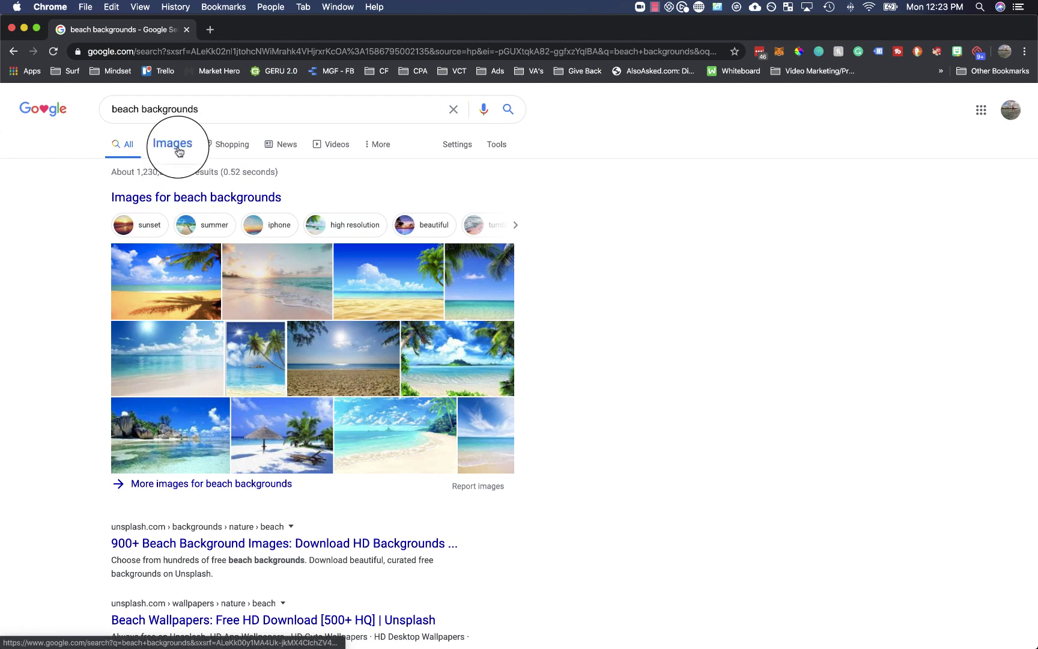
click(178, 145)
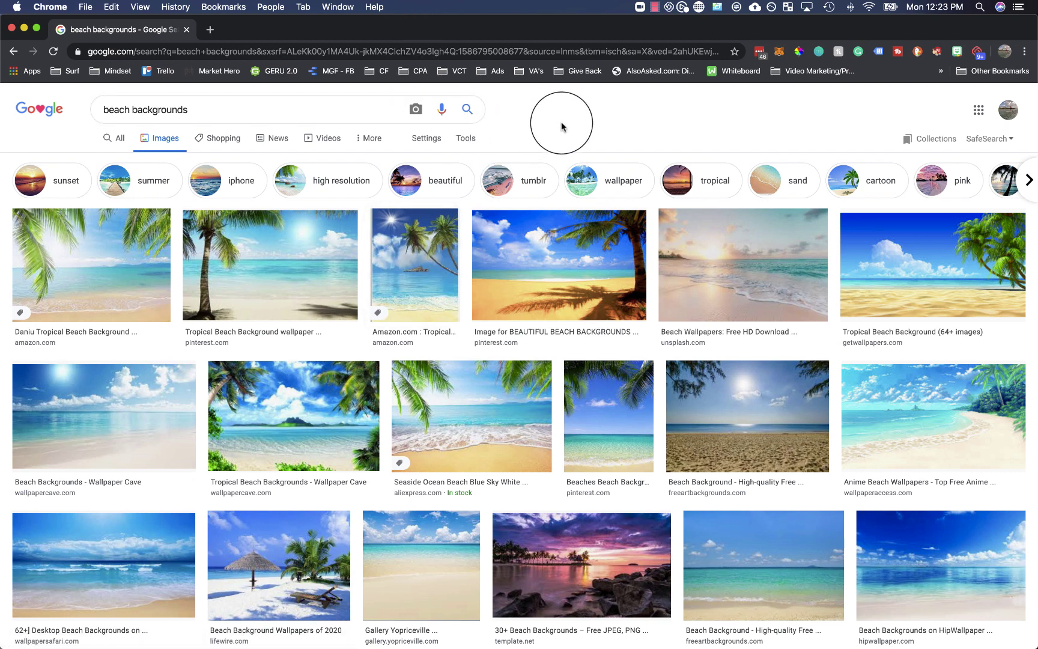
- Run an advanced image search with usage rights set to "free to use or share, even commercially"
click(431, 142)
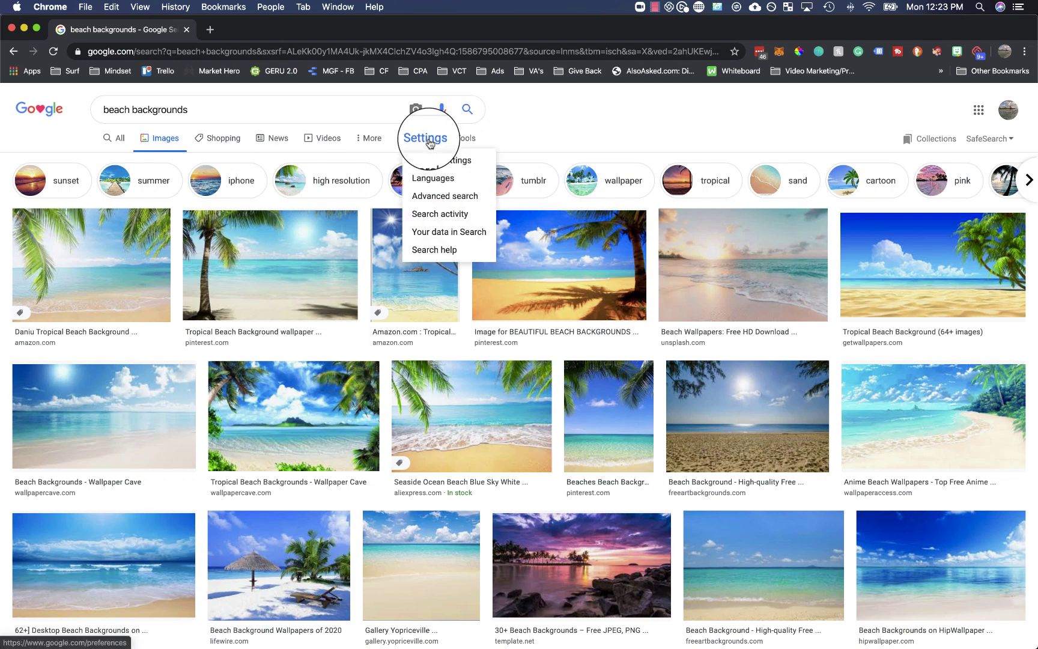
click(444, 199)
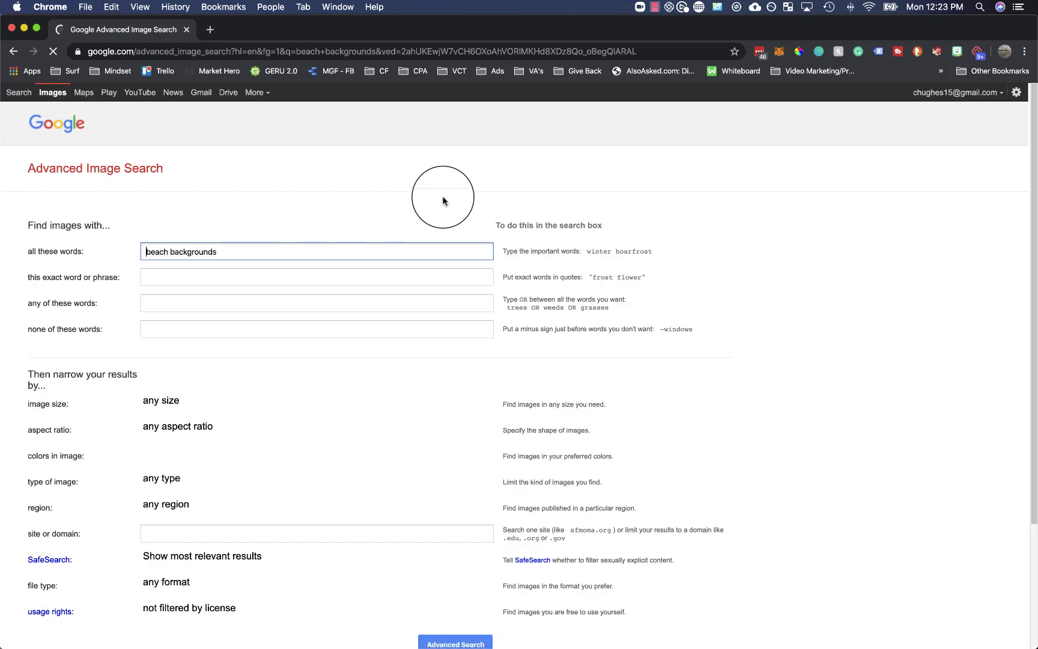
scroll(79, 324, down, 1)
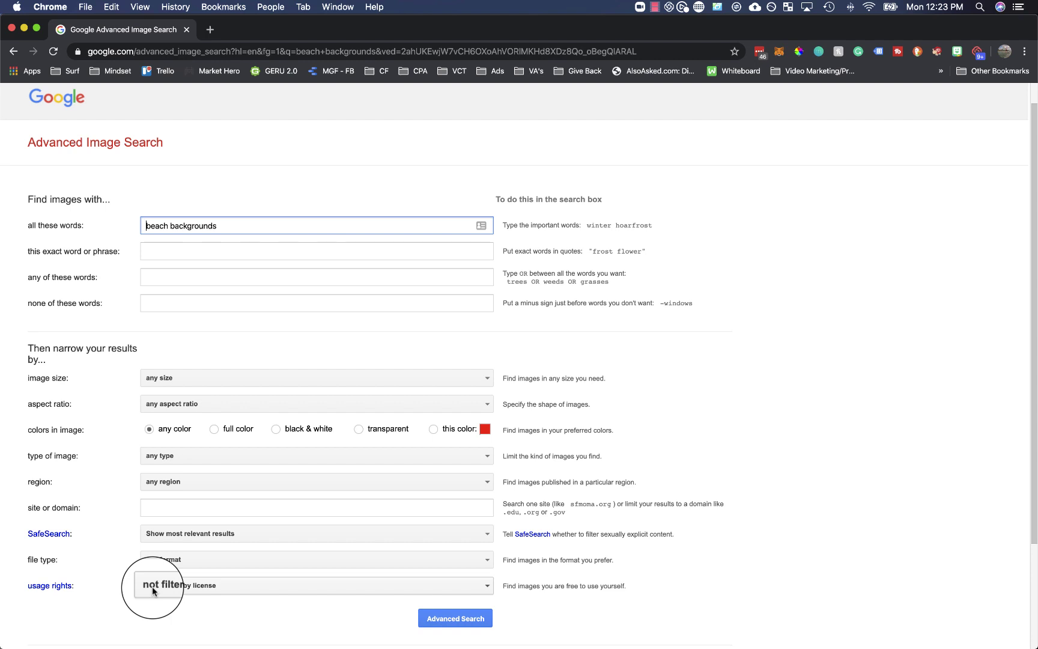
click(210, 592)
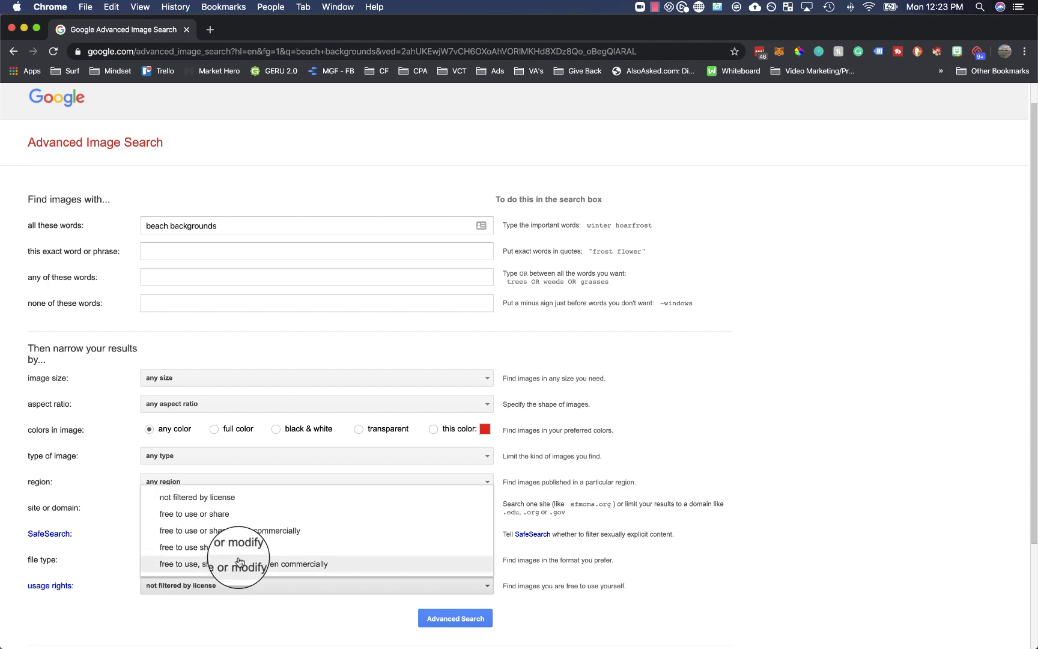
click(182, 532)
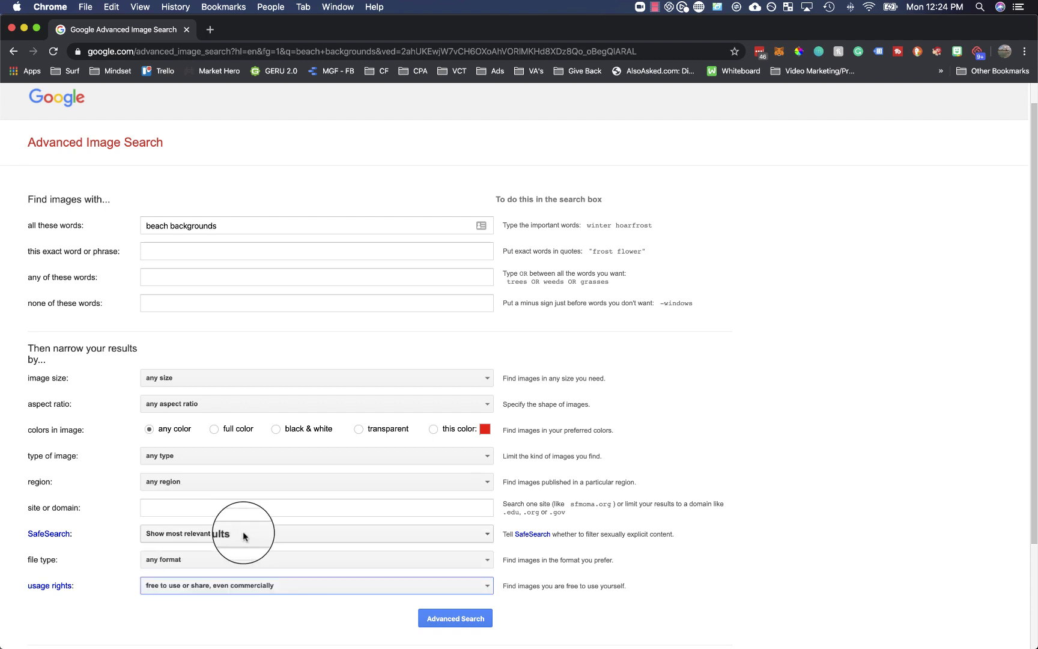
click(453, 619)
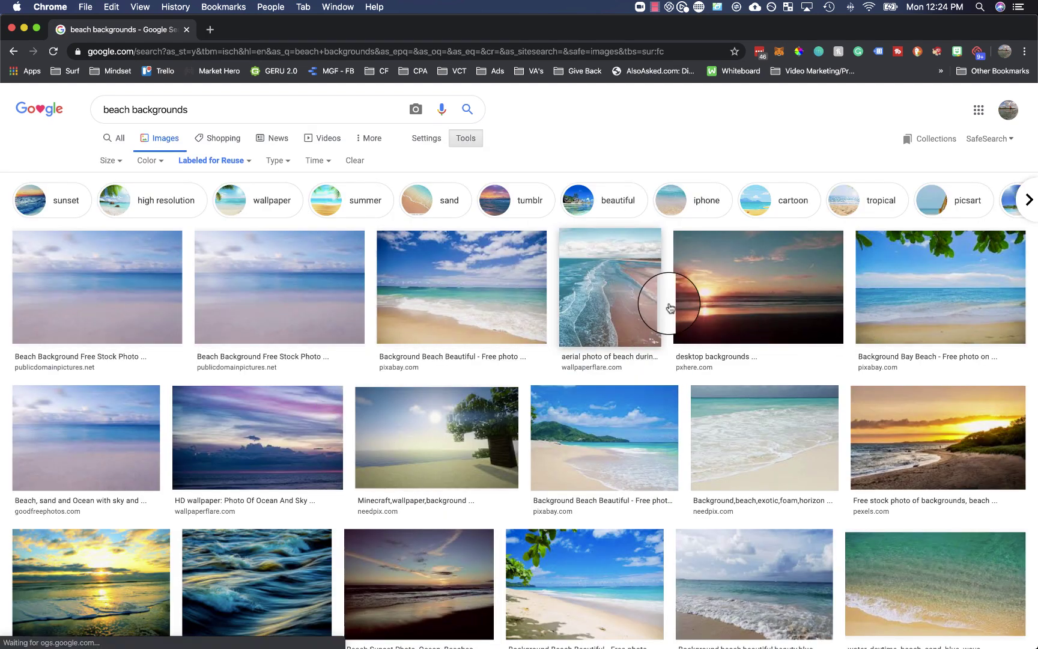
- Preview the PxHere beach sunset and the Pixabay cloudy-sky beach image and compare their pixel dimensions
click(735, 291)
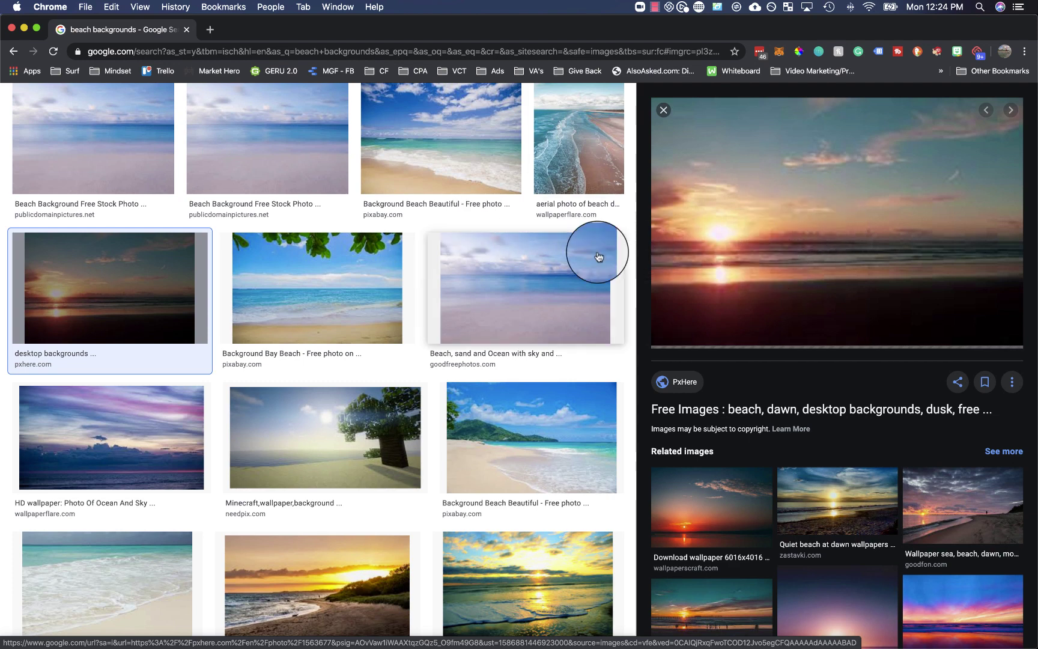
scroll(738, 300, up, 2)
scroll(738, 300, up, 2)
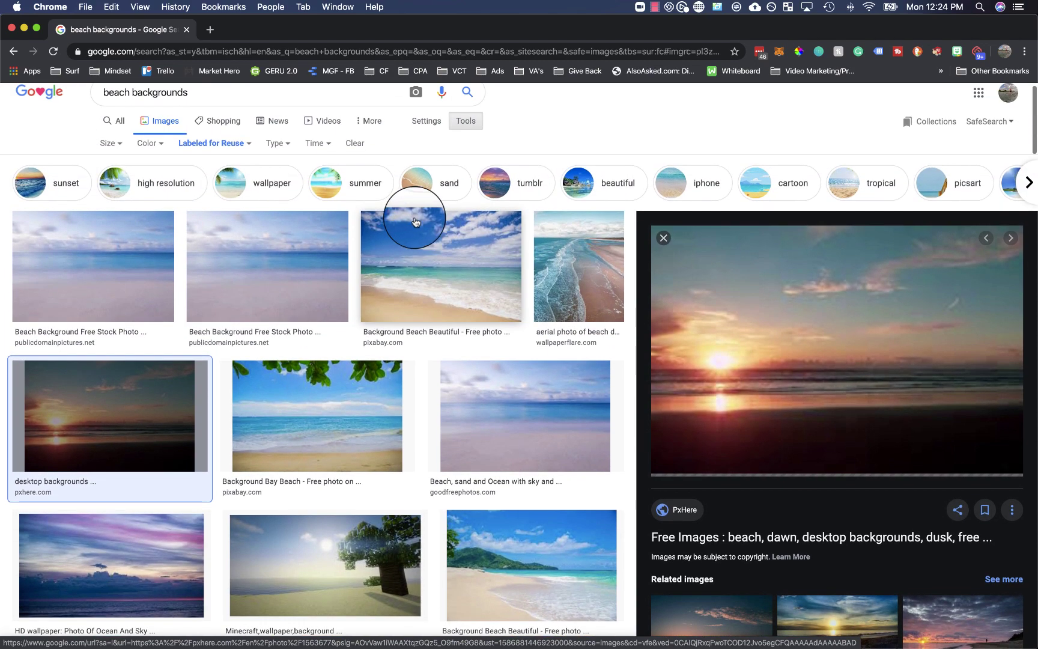
click(431, 255)
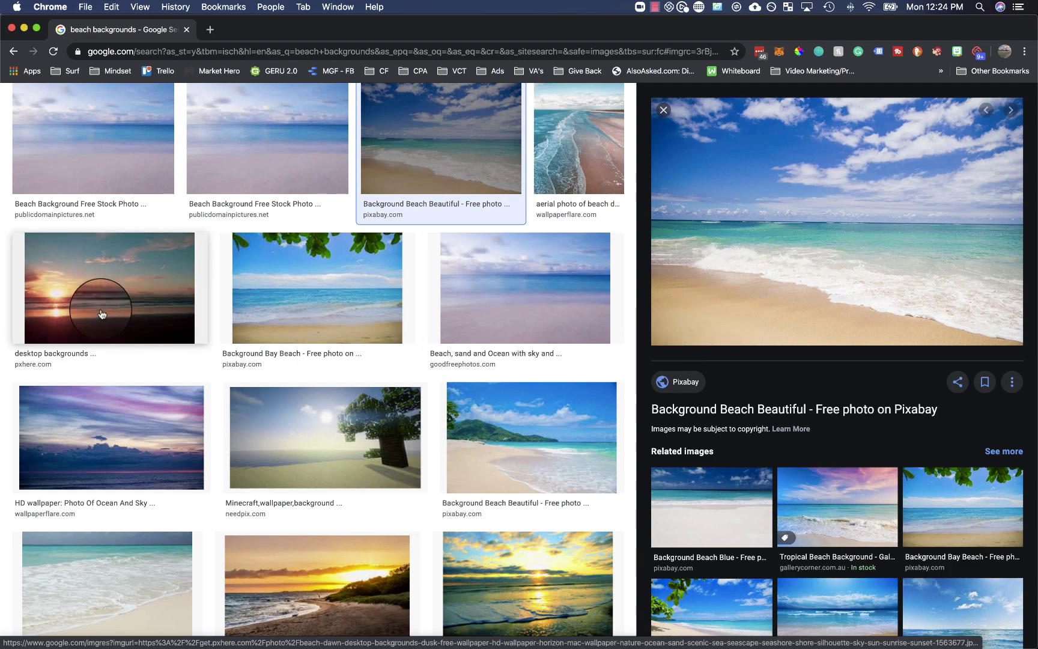
scroll(65, 301, down, 3)
scroll(579, 301, up, 2)
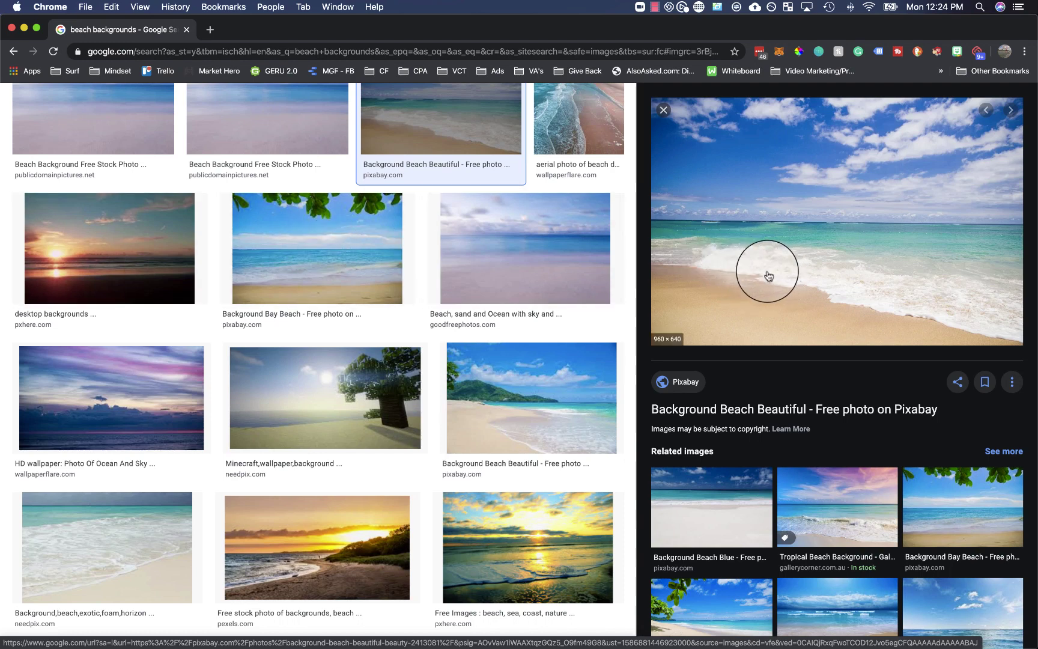
click(111, 247)
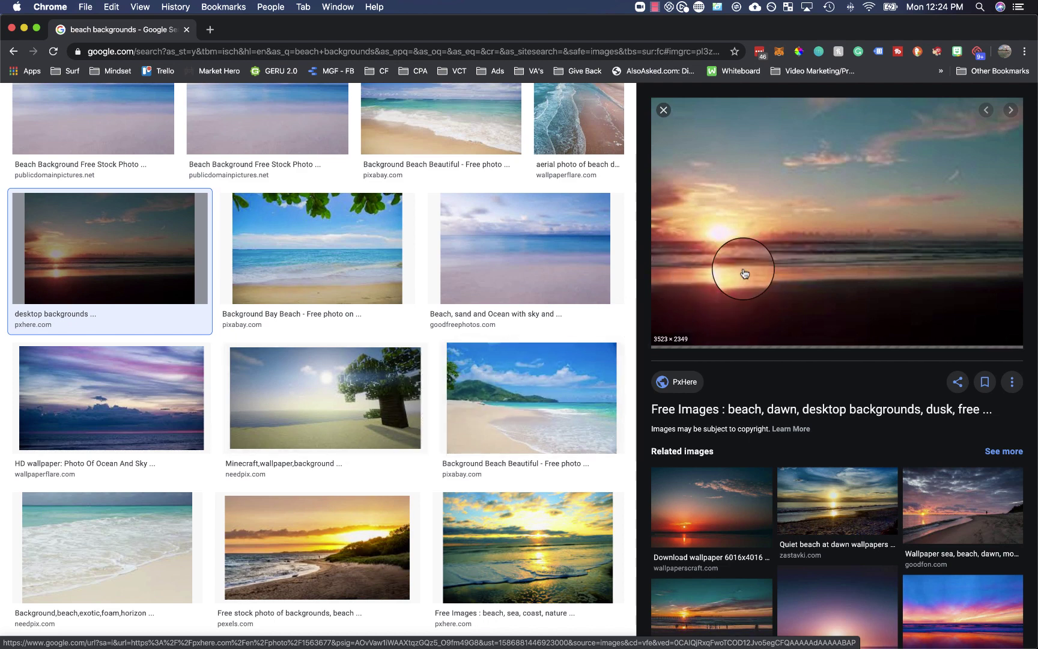
- Save the Pixabay beach image with the green hill to Downloads as zoombackgroundbeach
click(537, 391)
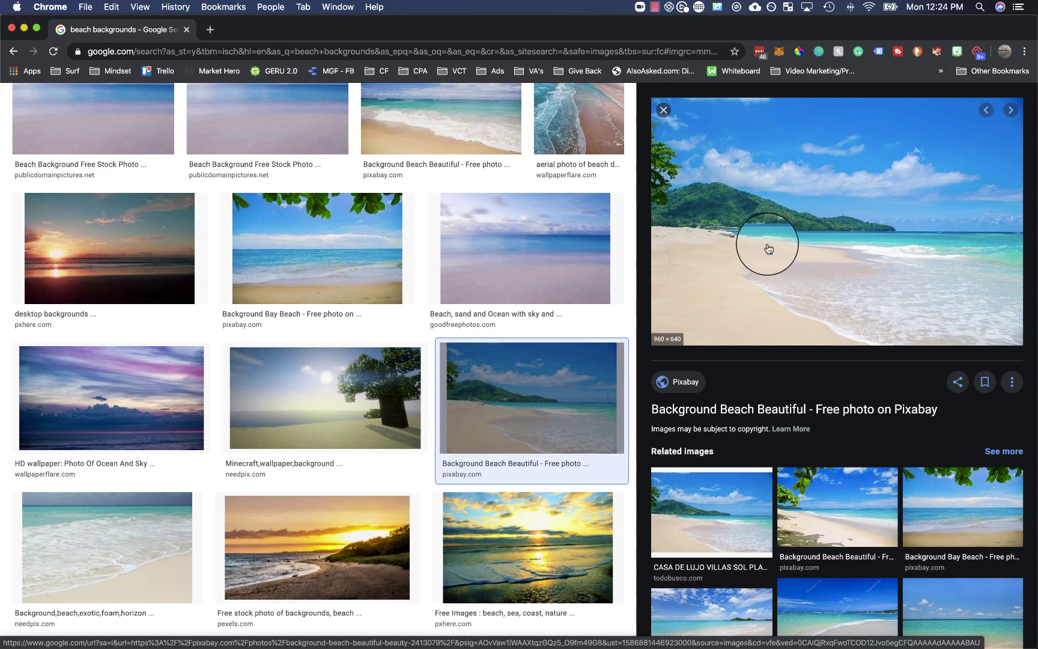
right_click(740, 223)
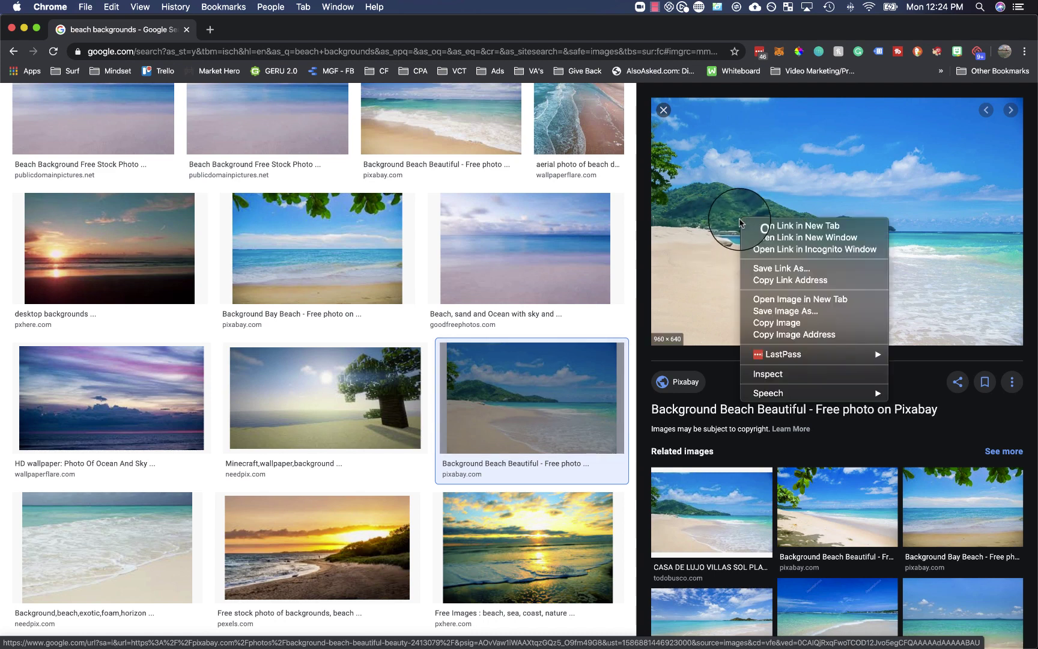
click(792, 312)
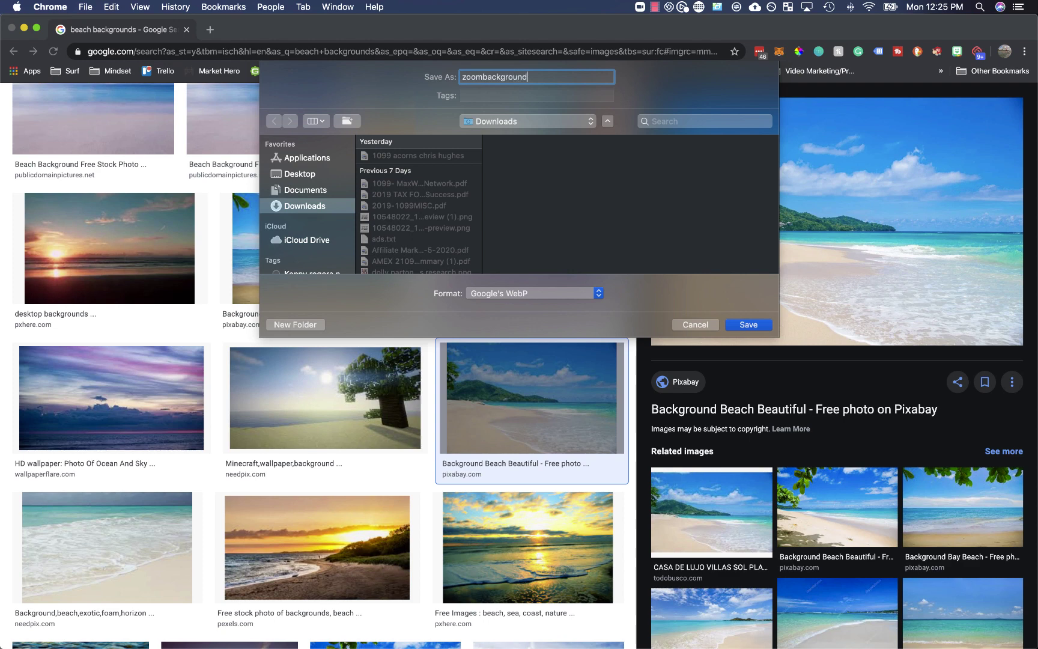
text(zoombackgroundbeach)
key(Return)
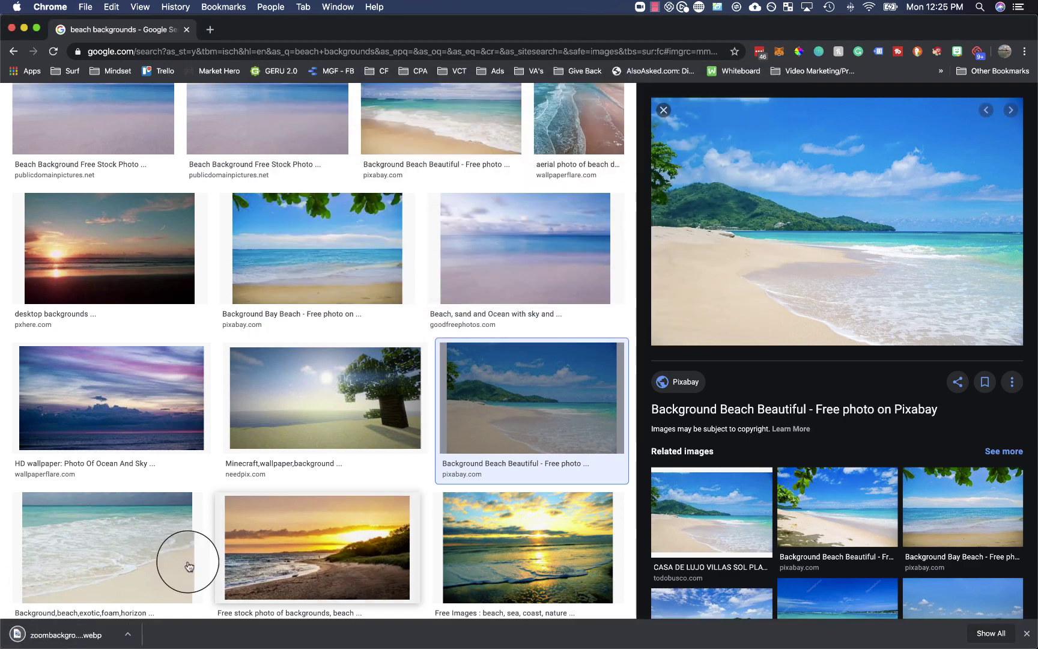
- Minimize the Chrome window and return to the Zoom meeting window
click(24, 28)
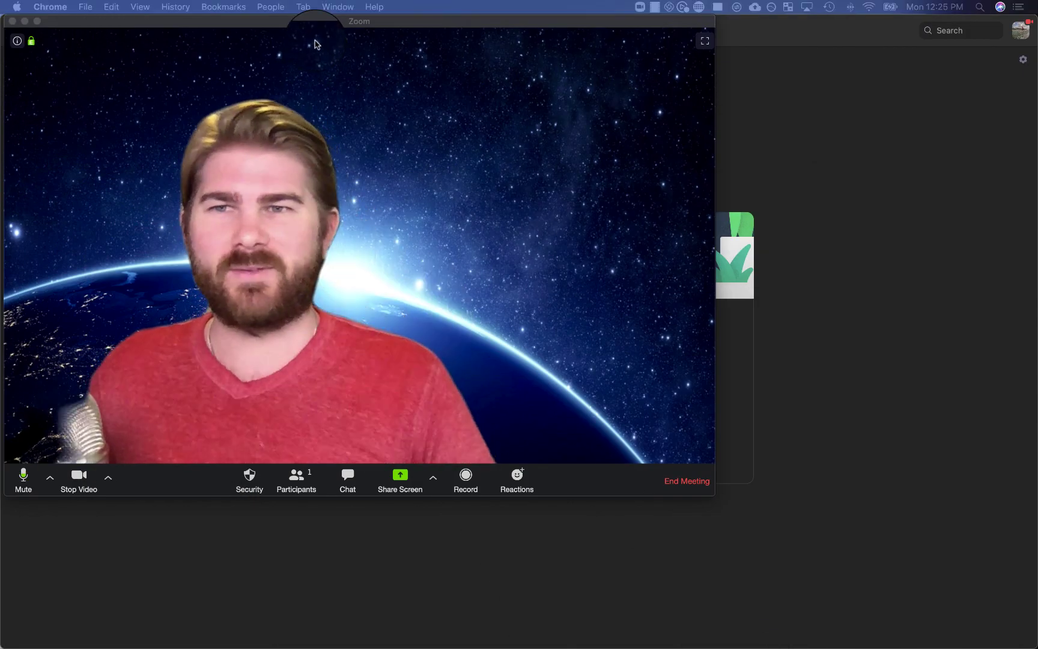
click(312, 31)
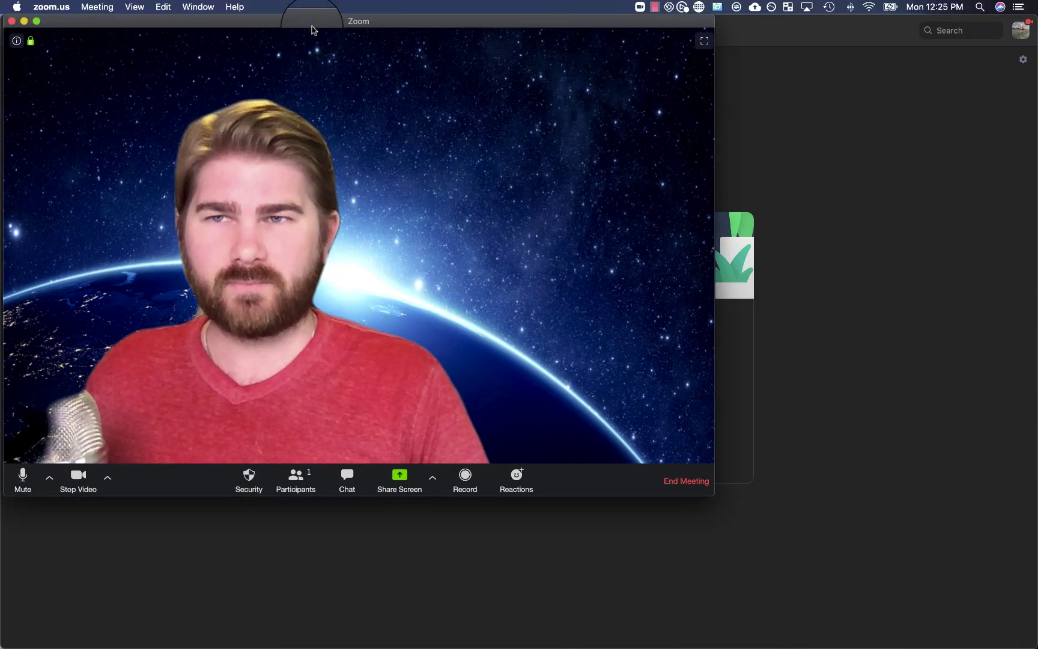
- Open Zoom's virtual background settings and start adding a new background image
click(52, 7)
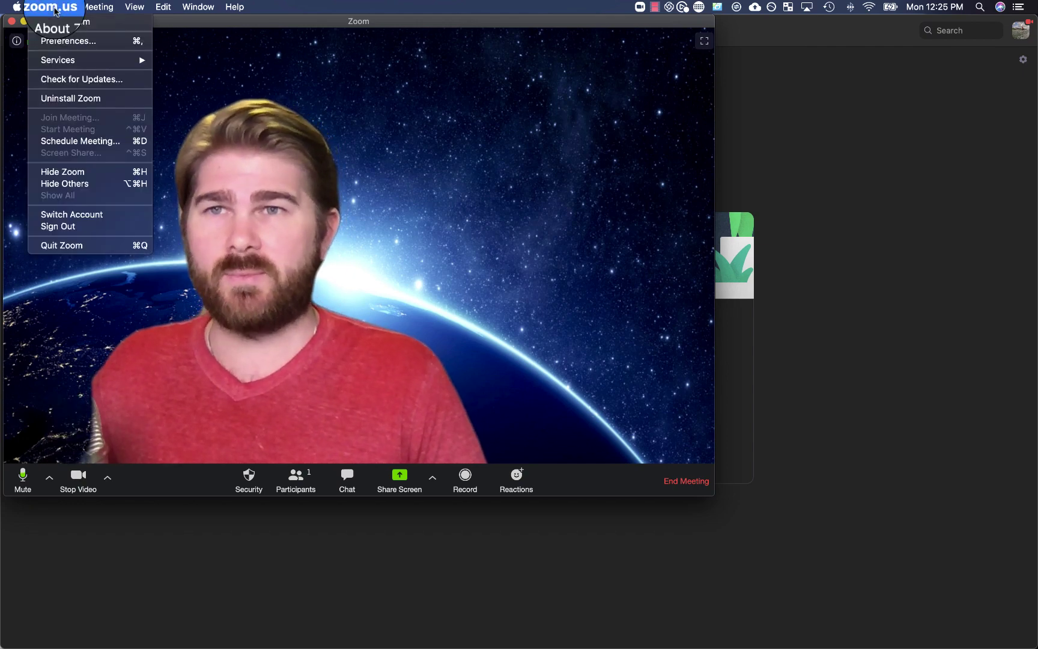
click(64, 43)
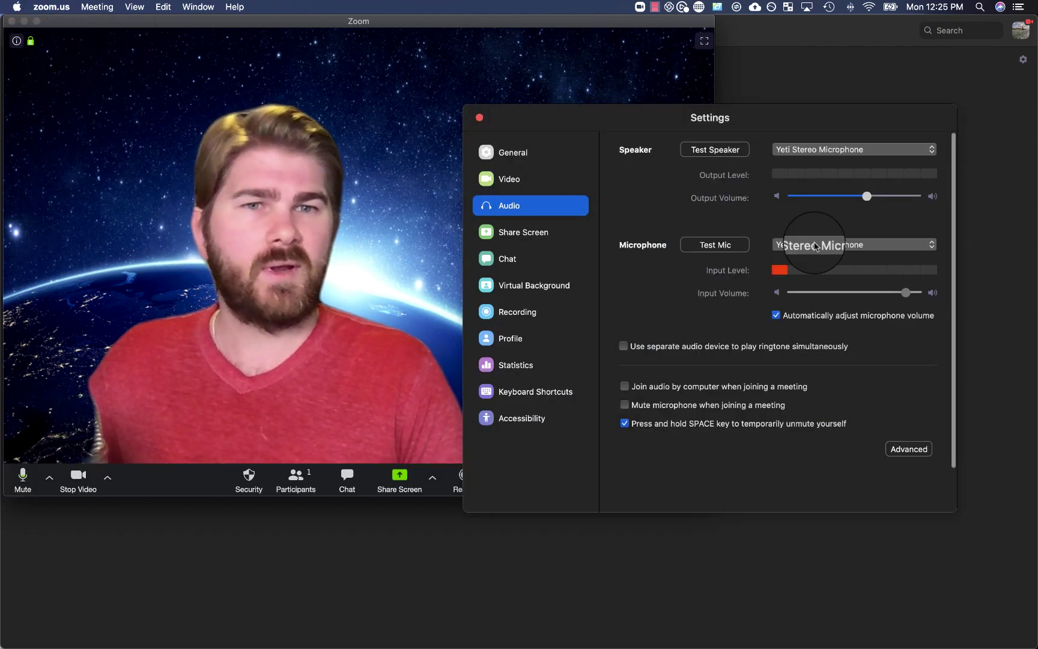
click(549, 291)
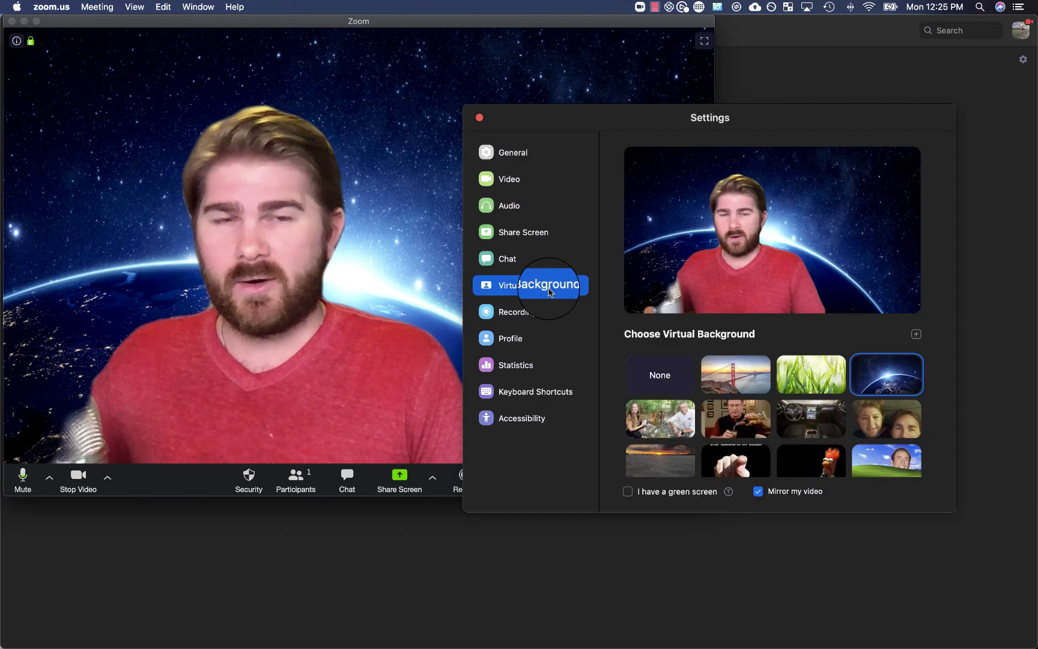
click(916, 334)
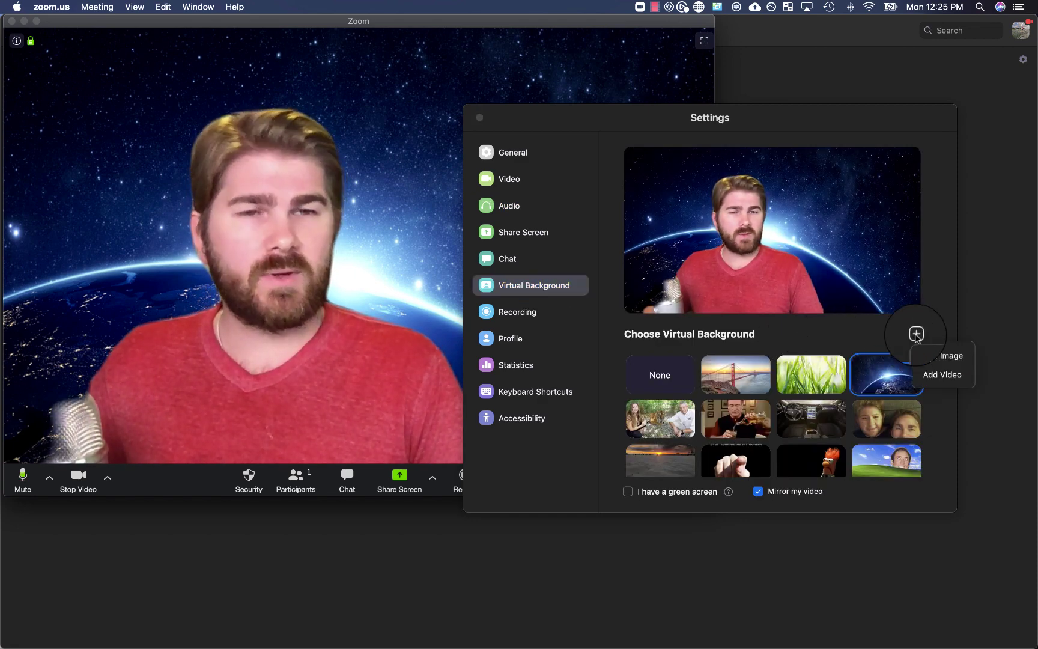
click(949, 359)
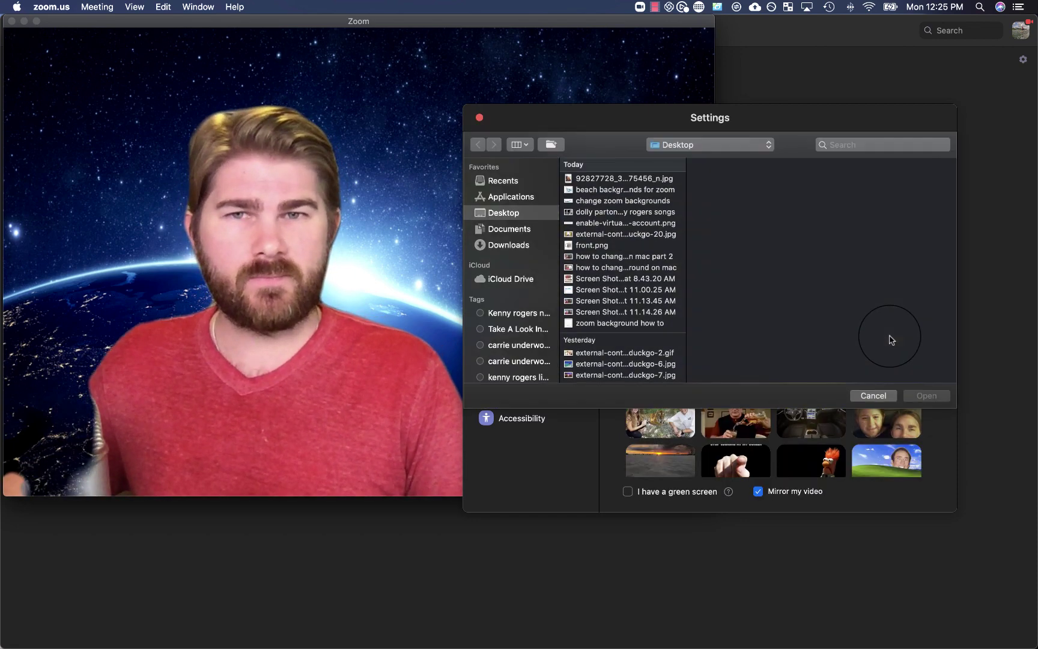
- Preview today's image files on the Desktop in the file picker
click(611, 191)
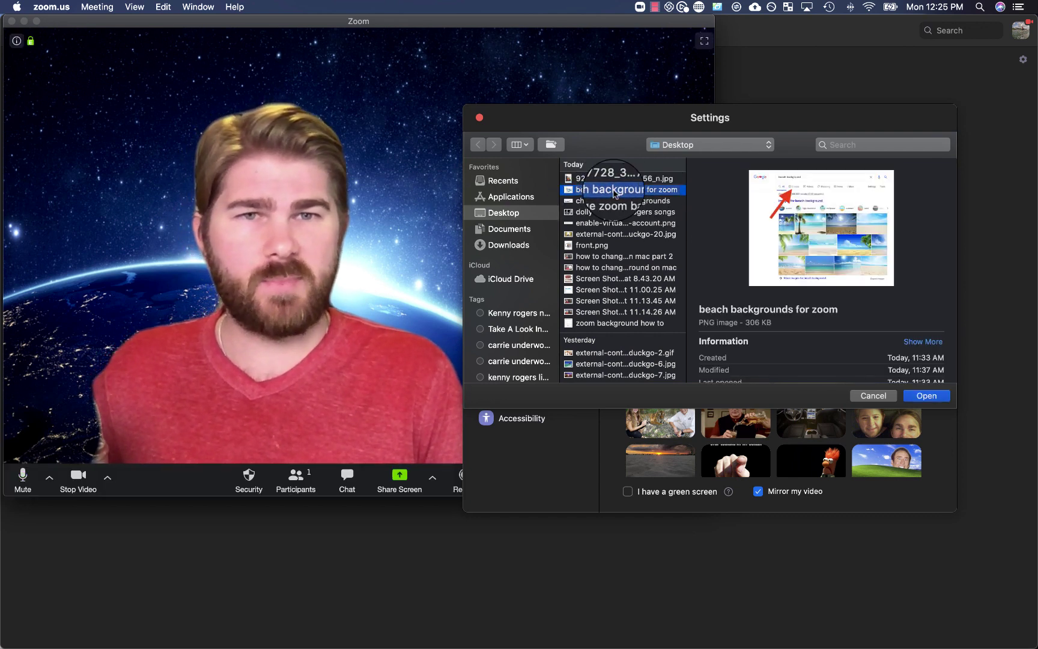
click(616, 323)
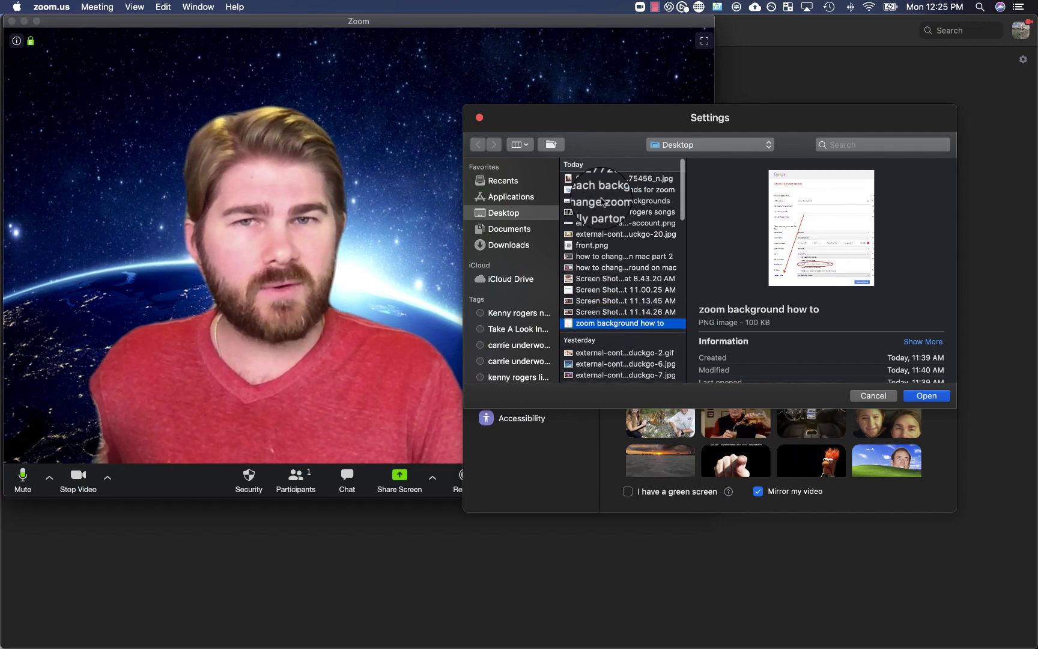
key(alt+Up)
key(Down)
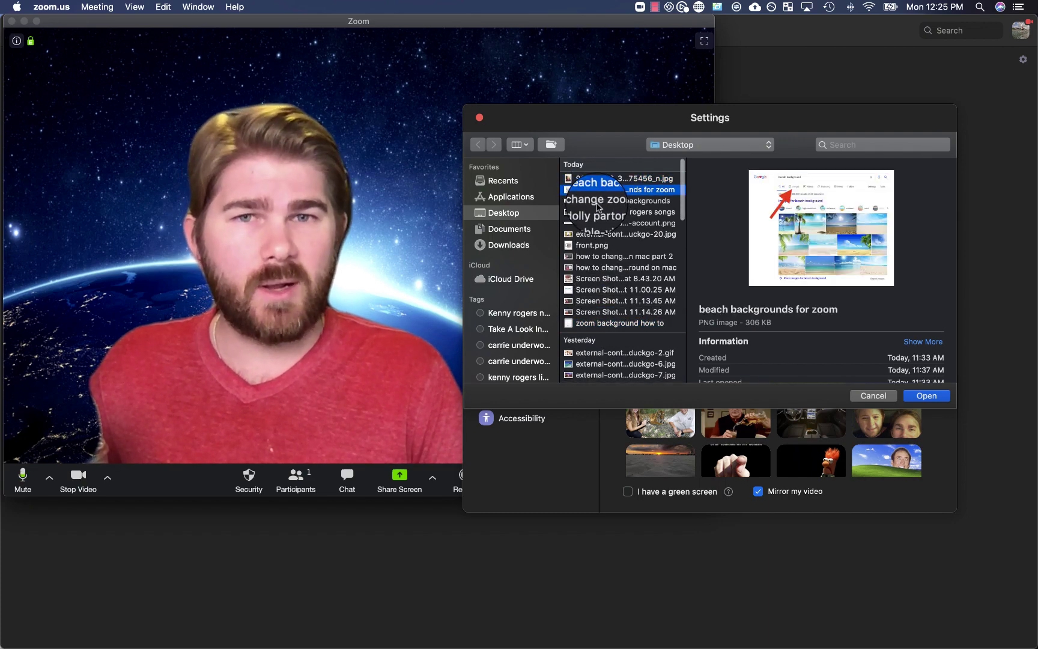
key(Down)
key(Down)
key(Down)
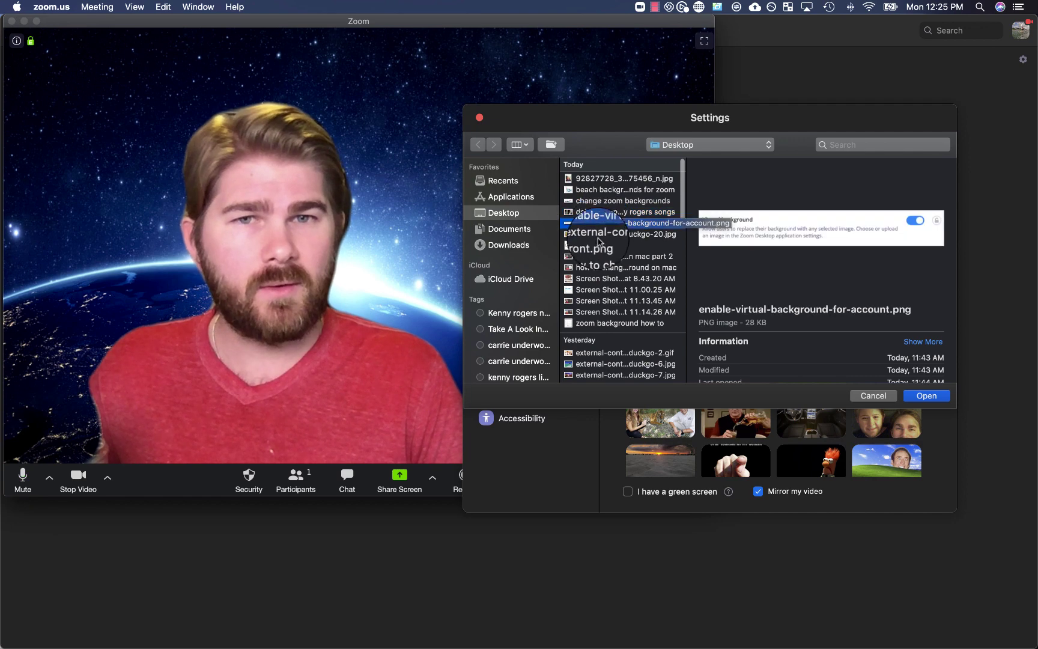
- Check the file format of zoombackgroundbeach.webp in Downloads and cancel adding the image
click(506, 246)
click(612, 178)
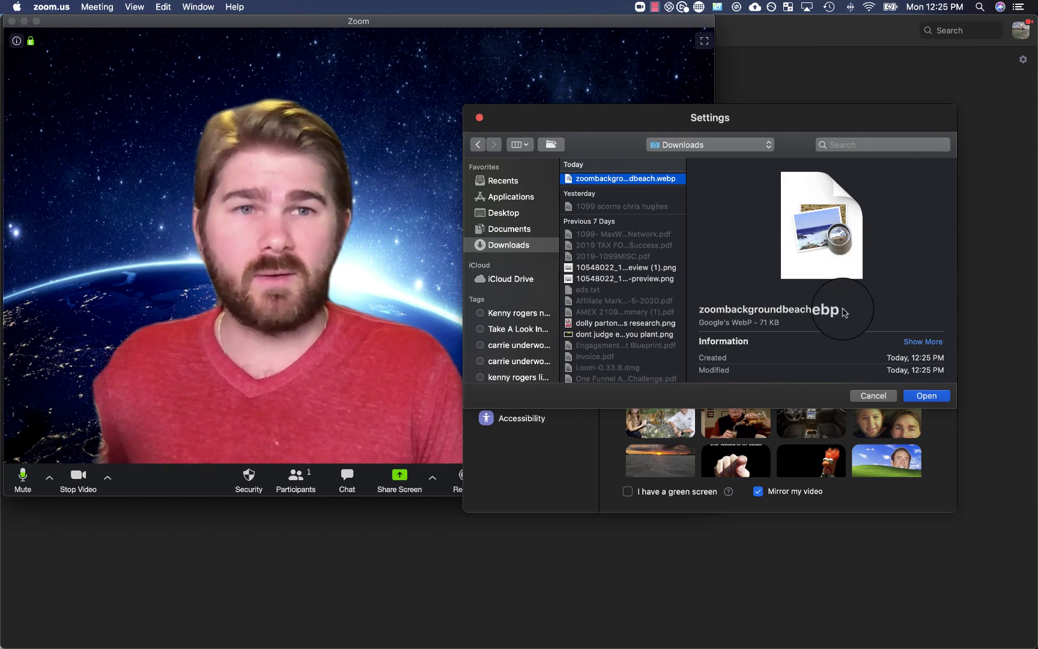
click(873, 396)
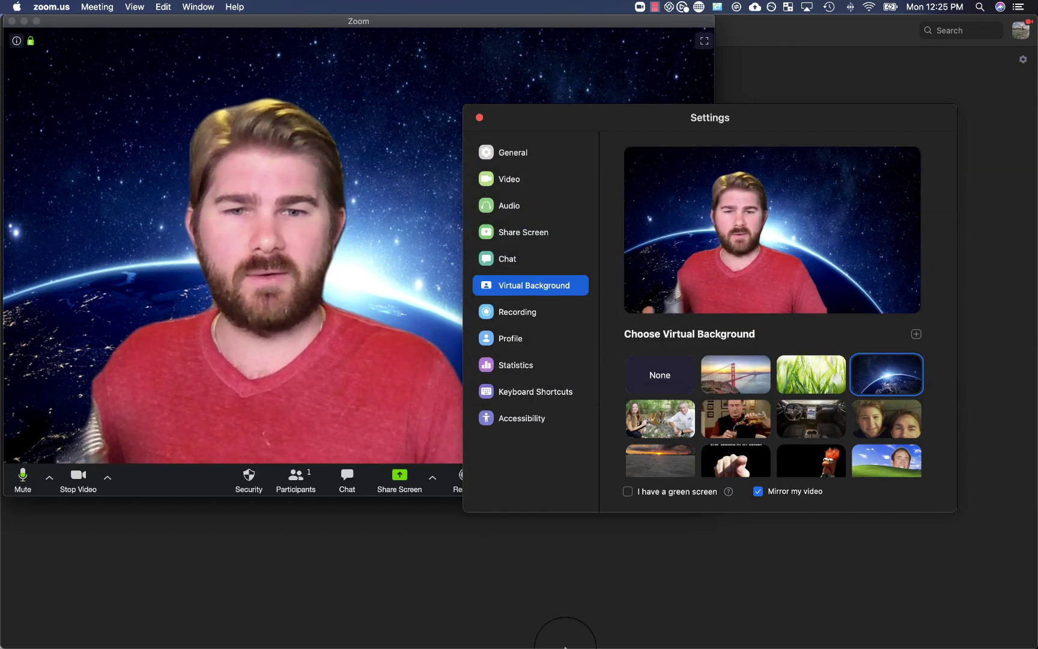
- Switch to Chrome, close the Zoom Settings window and open the previewed green-hill beach image's Pixabay page
click(764, 631)
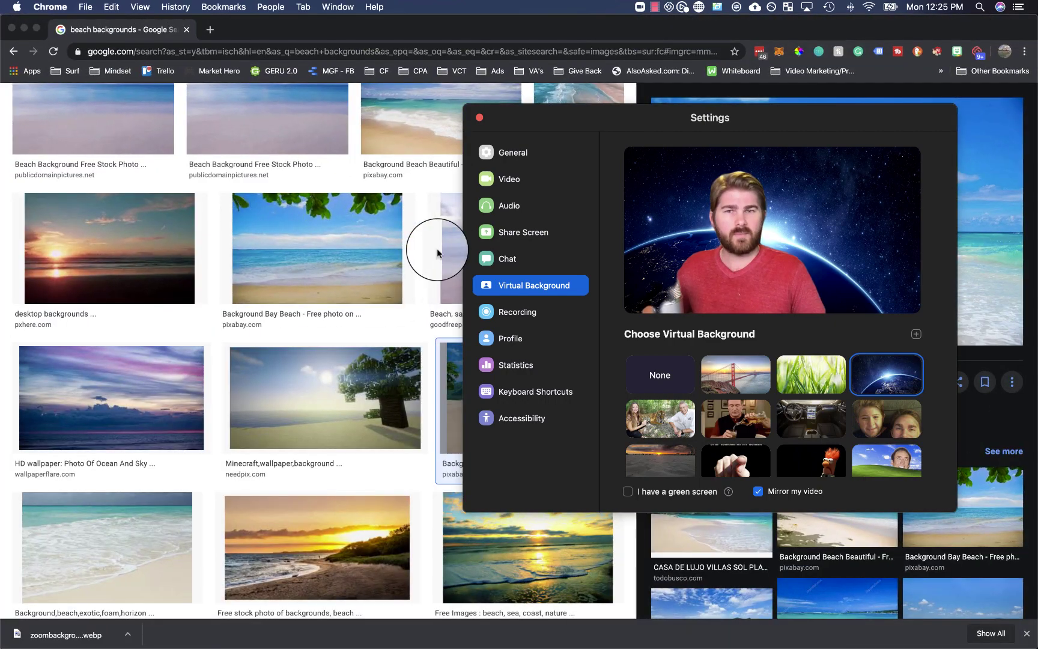
click(480, 117)
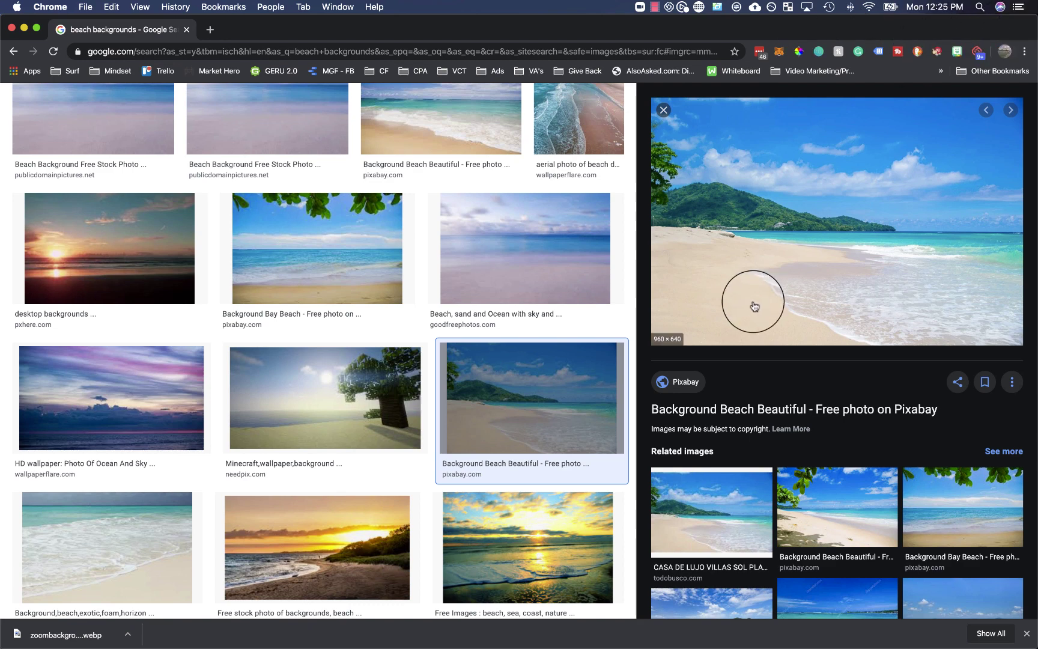
click(812, 273)
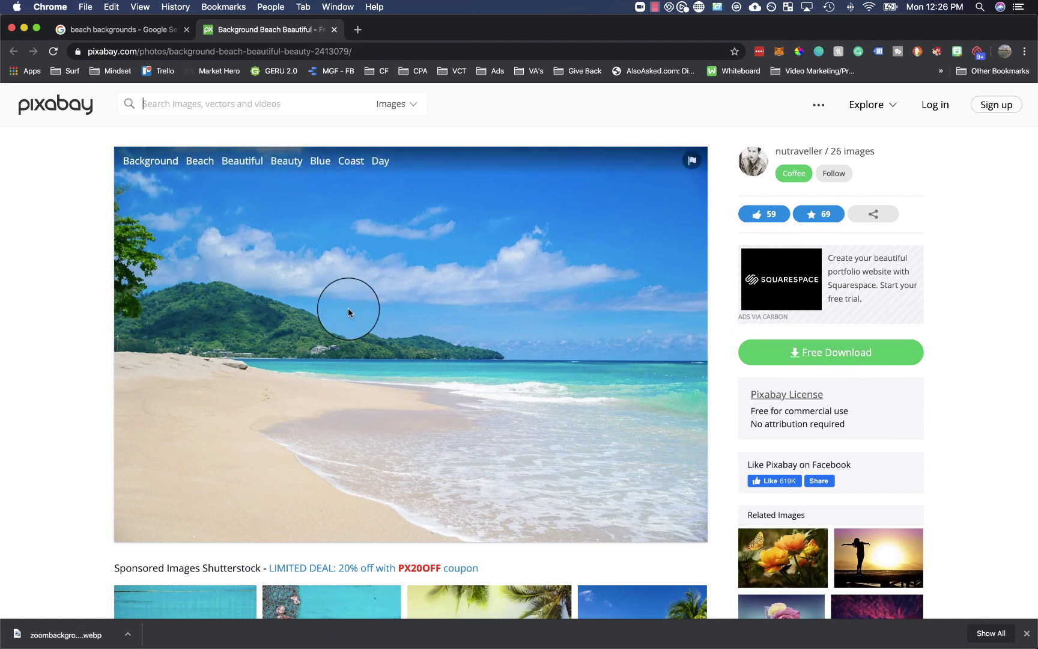
- Download the beach photo from Pixabay as a 1280×853 JPG, completing the captcha check
click(836, 355)
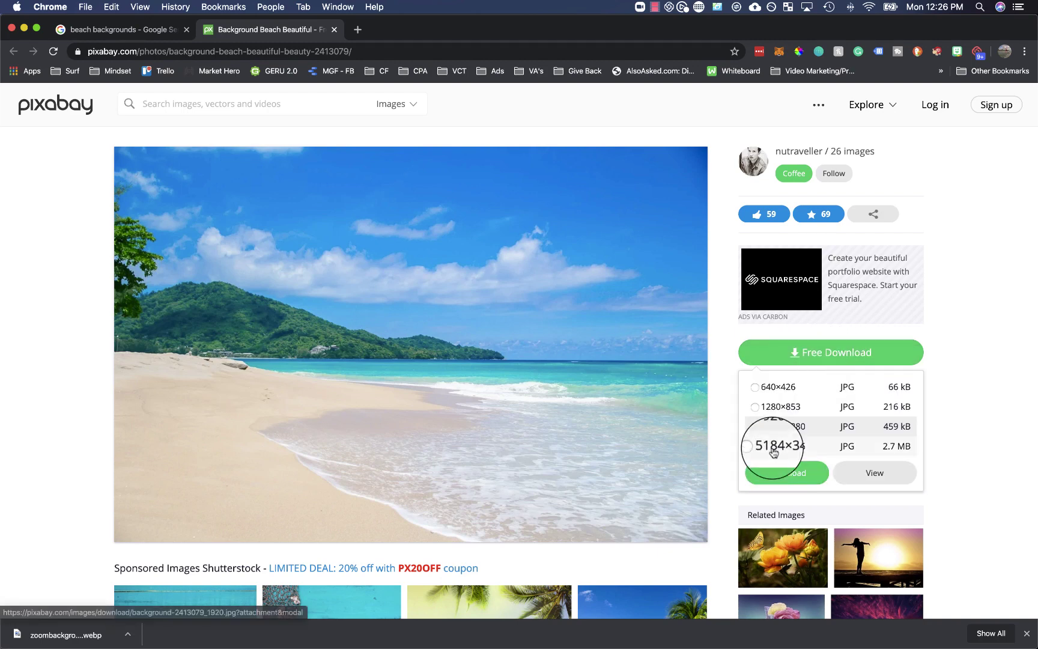
click(755, 408)
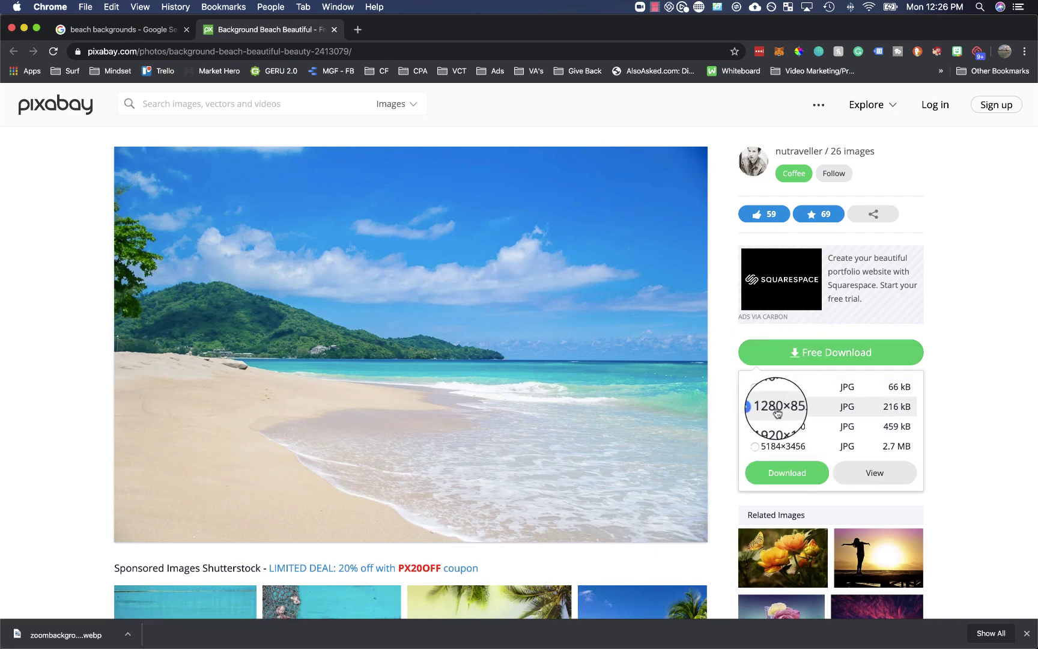
click(797, 463)
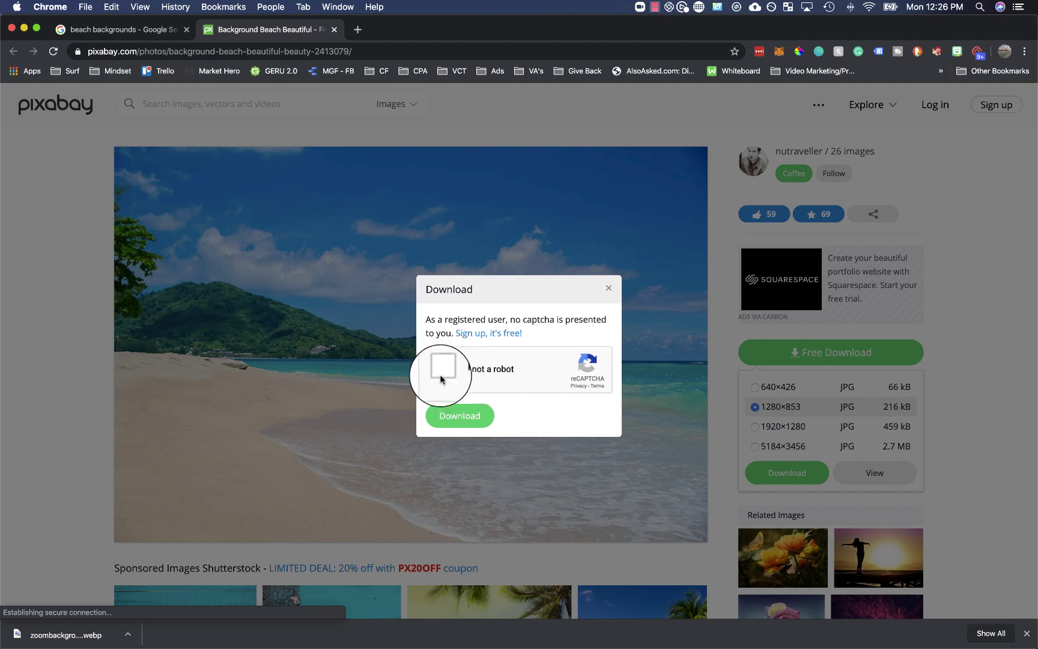
click(442, 376)
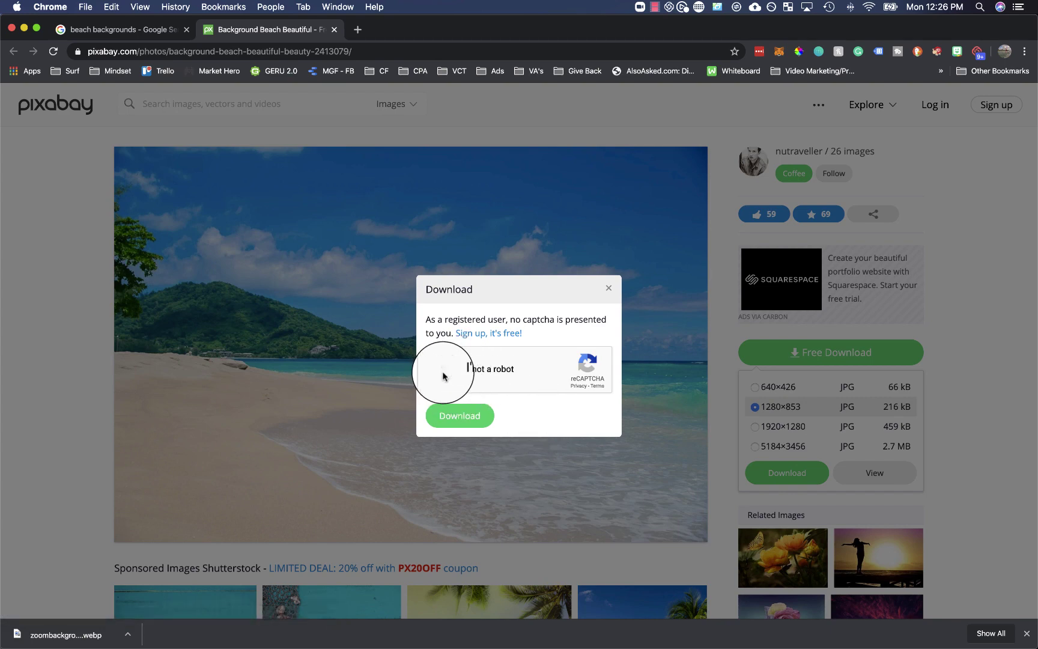
click(474, 417)
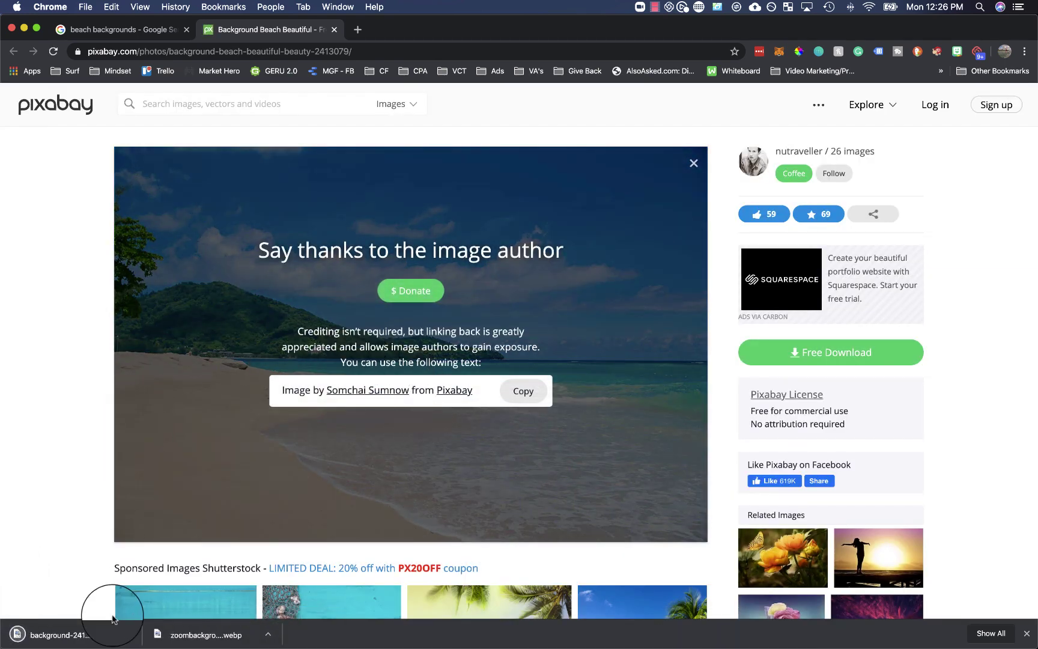
- Minimize Chrome to return to Zoom and open the virtual background settings
click(24, 29)
click(49, 9)
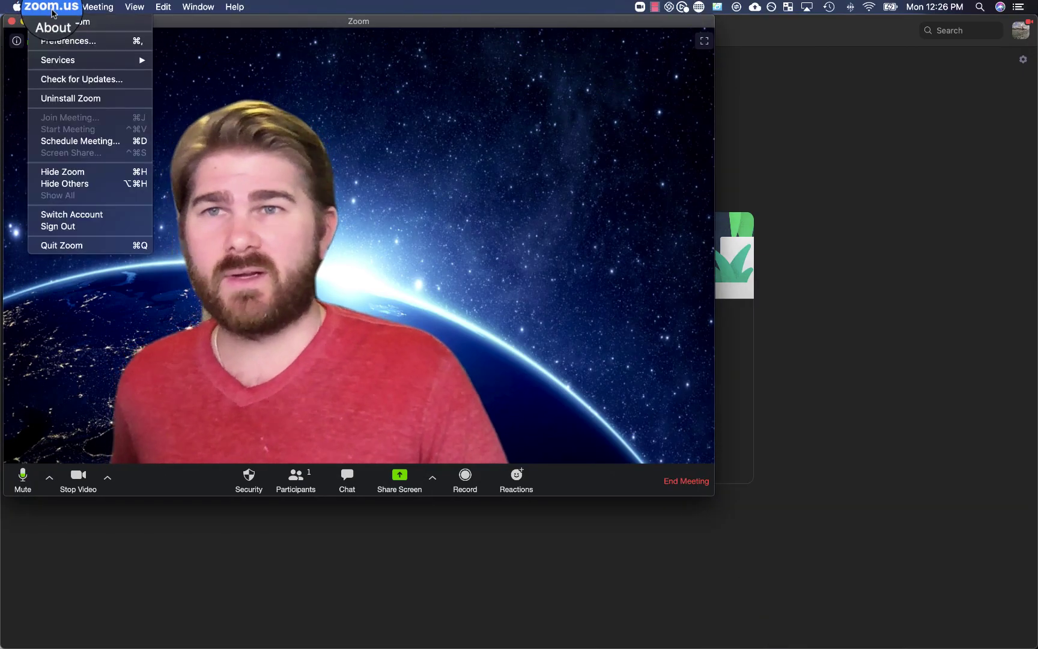
click(66, 39)
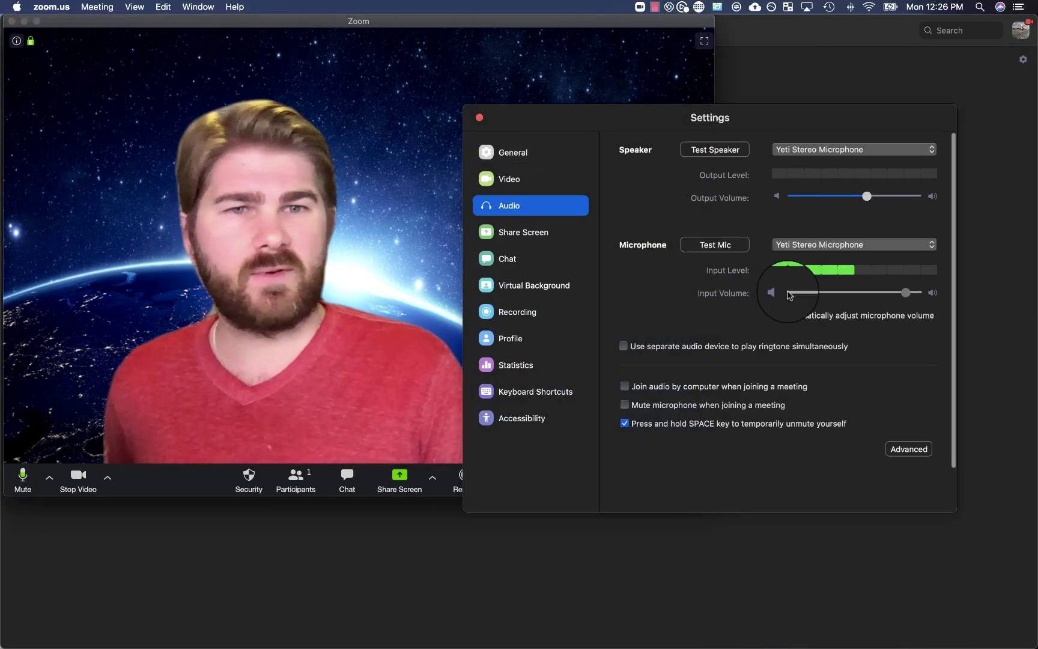
click(540, 284)
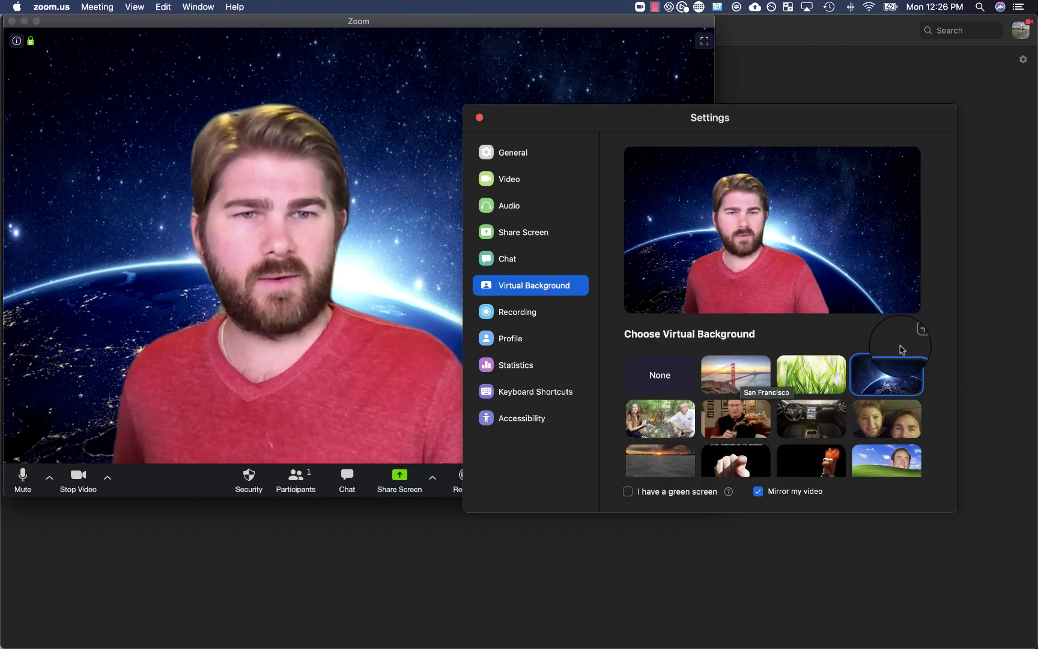
- Add background-2413079_1280.jpg from Downloads as the virtual background and move the Settings window slightly away from the meeting video
click(917, 334)
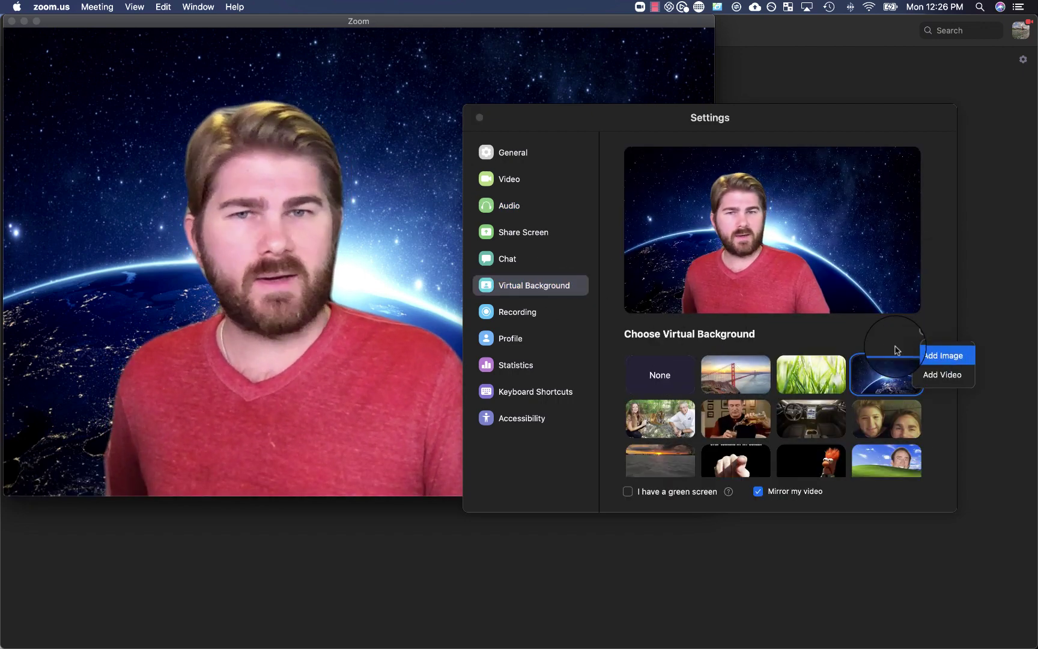
click(933, 356)
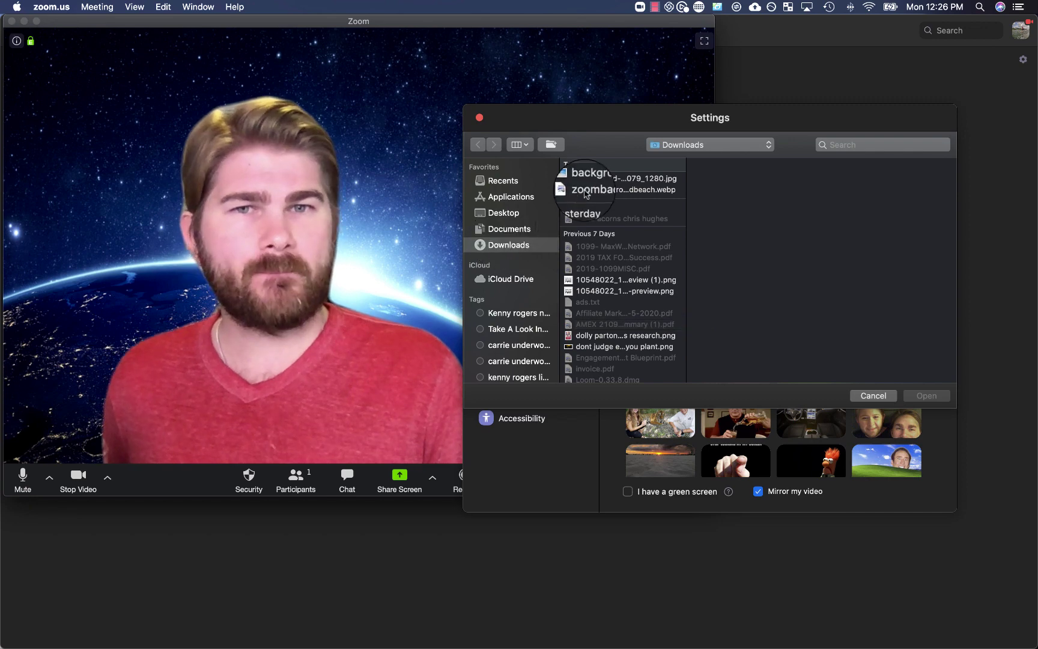
click(594, 178)
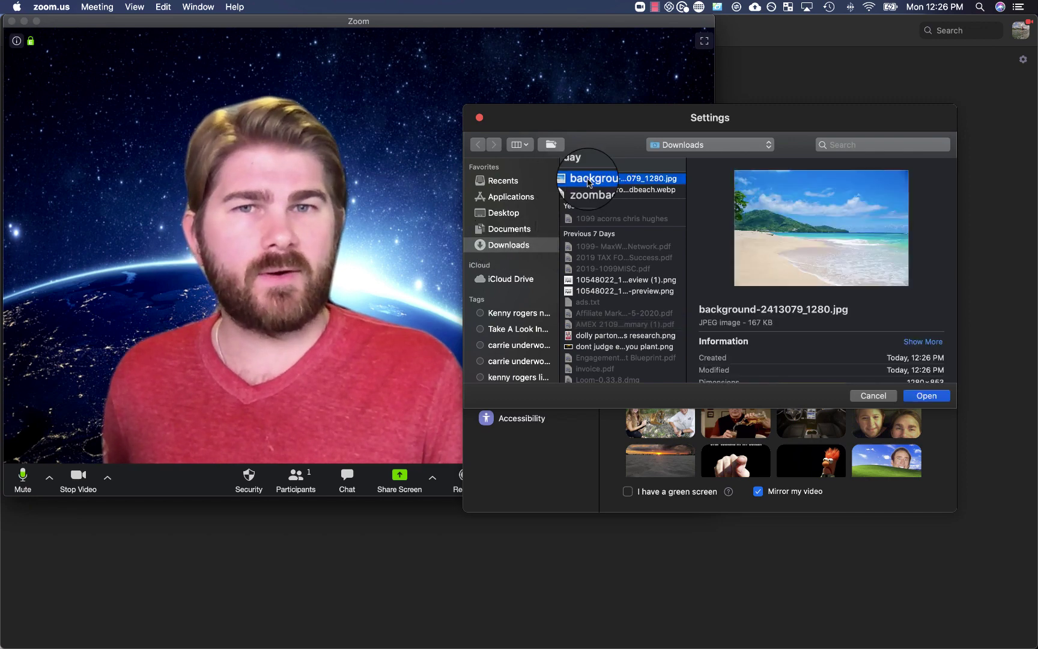
click(931, 398)
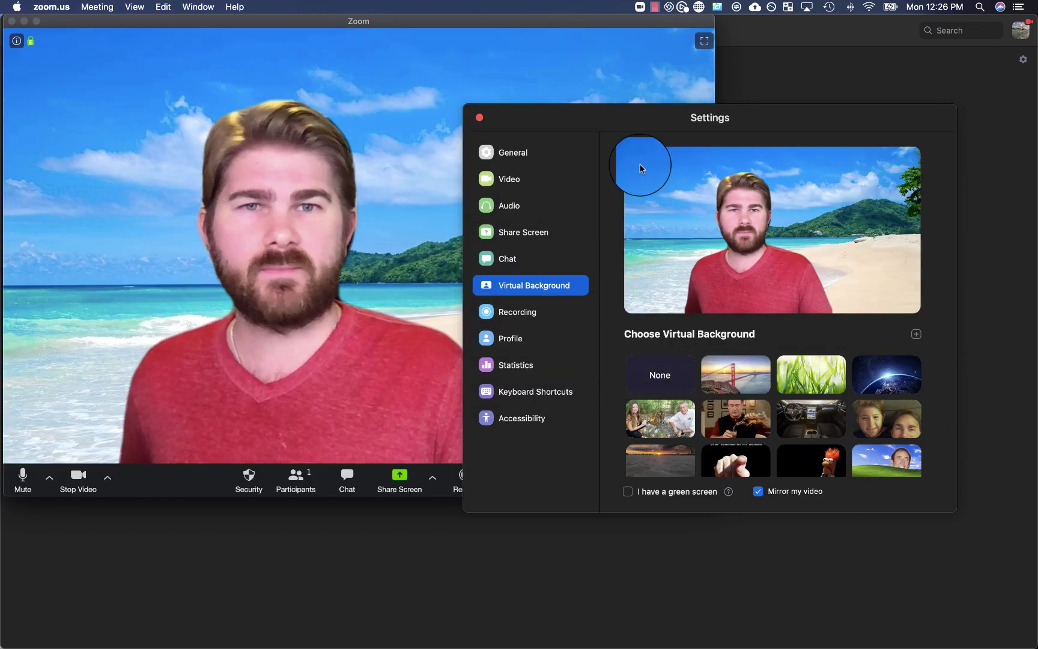
drag(533, 138, 533, 163)
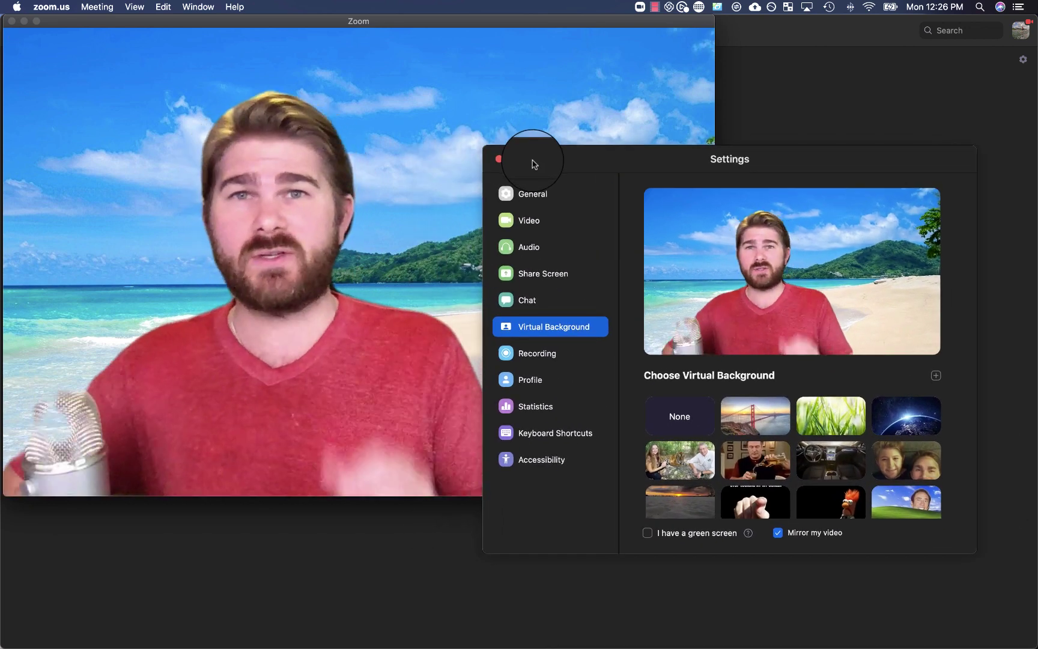
mouse_move(537, 162)
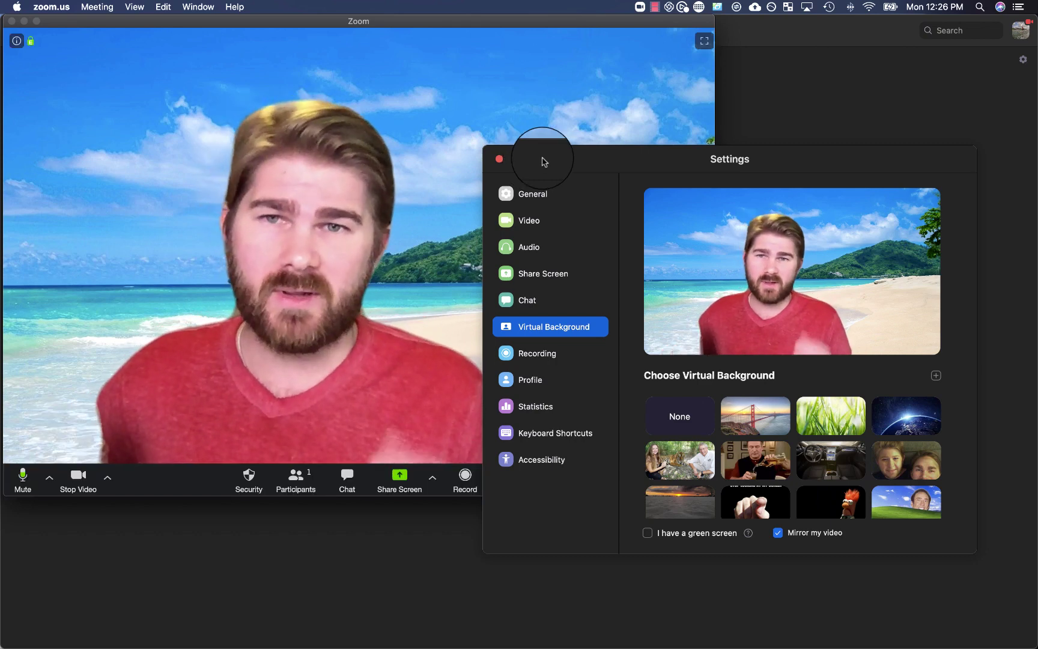